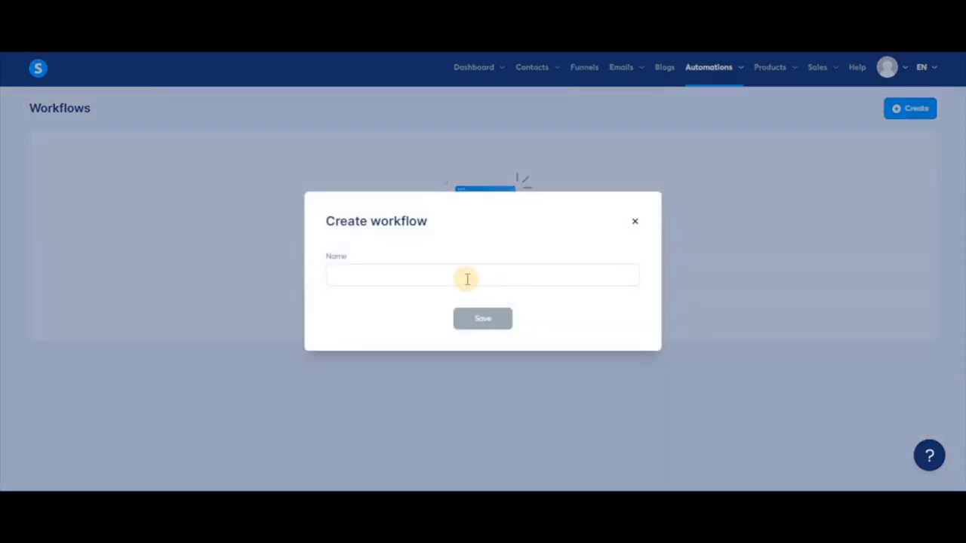
Create a workflow named "test workflow" and open it in the builder
left_click(467, 278)
type("test workflow")
key("Return")
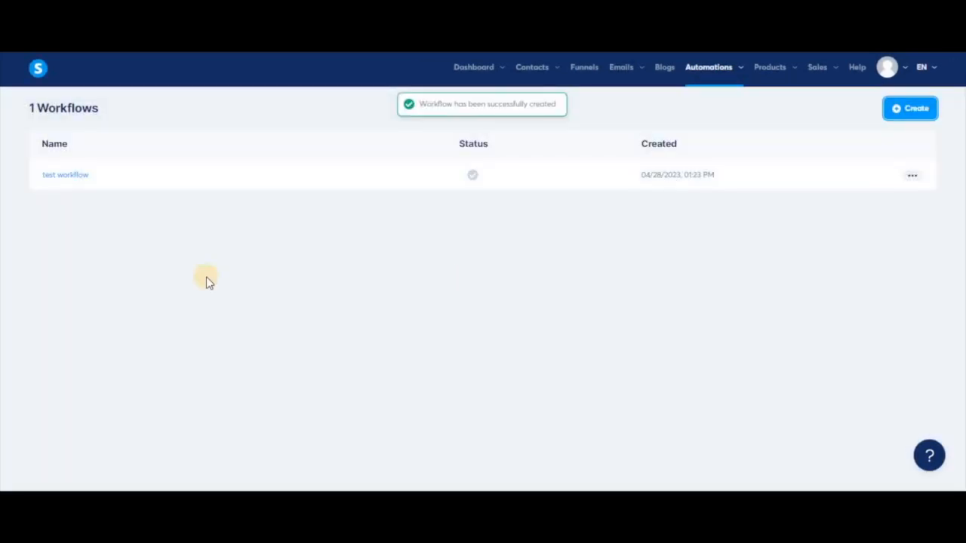
left_click(69, 176)
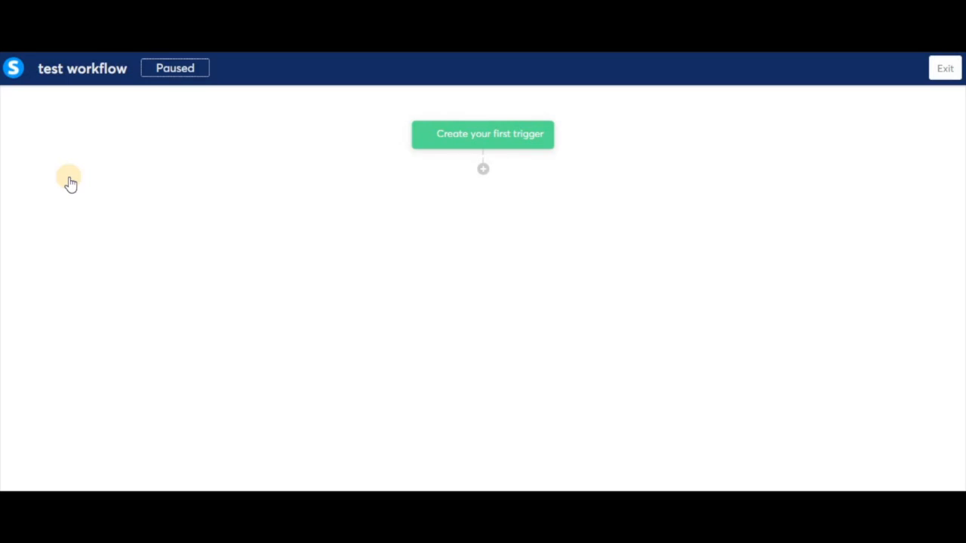
Create the first trigger as Funnel form subscribed for the Squeeze page of the SIO funnel
left_click(507, 136)
left_click(476, 243)
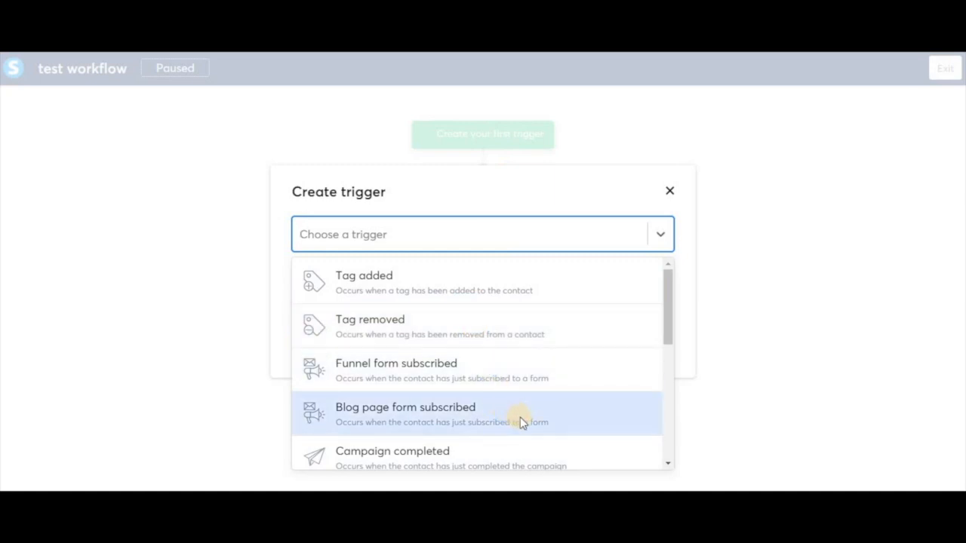
scroll(519, 417, "down", 3)
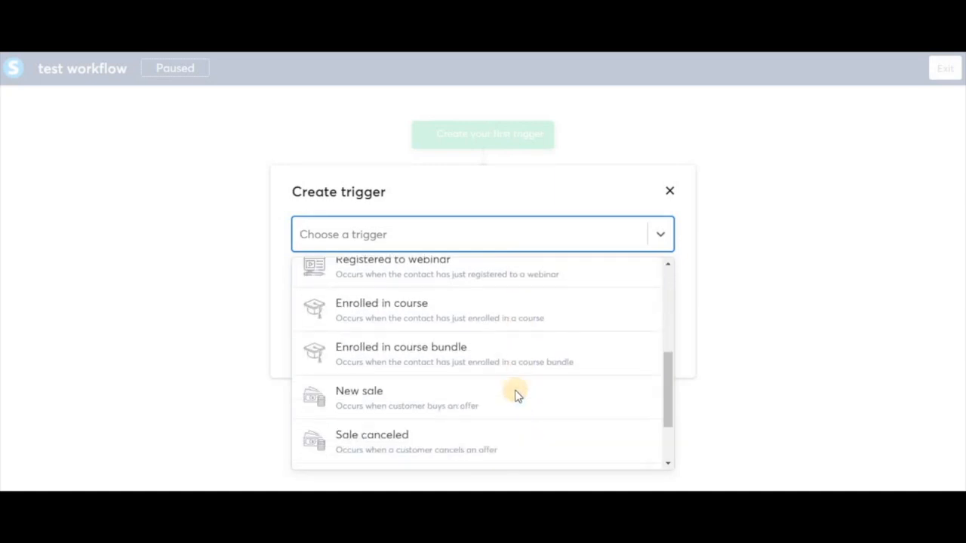
scroll(509, 362, "up", 2)
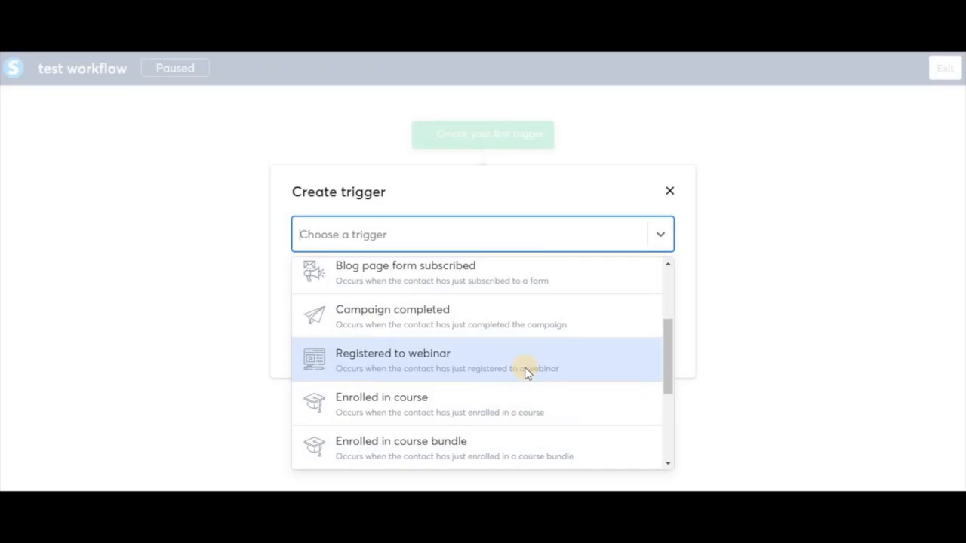
scroll(521, 365, "down", 1)
scroll(498, 332, "up", 4)
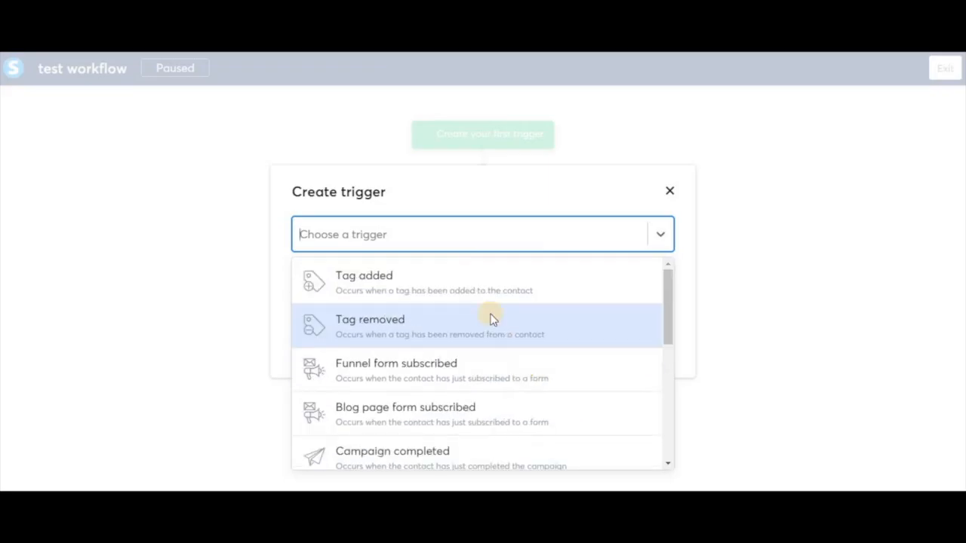
left_click(476, 370)
left_click(662, 286)
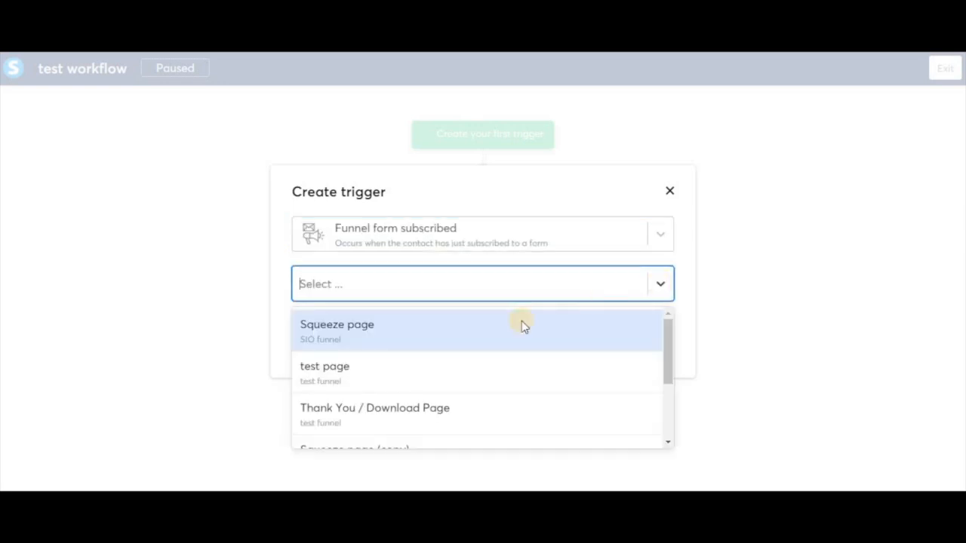
left_click(461, 336)
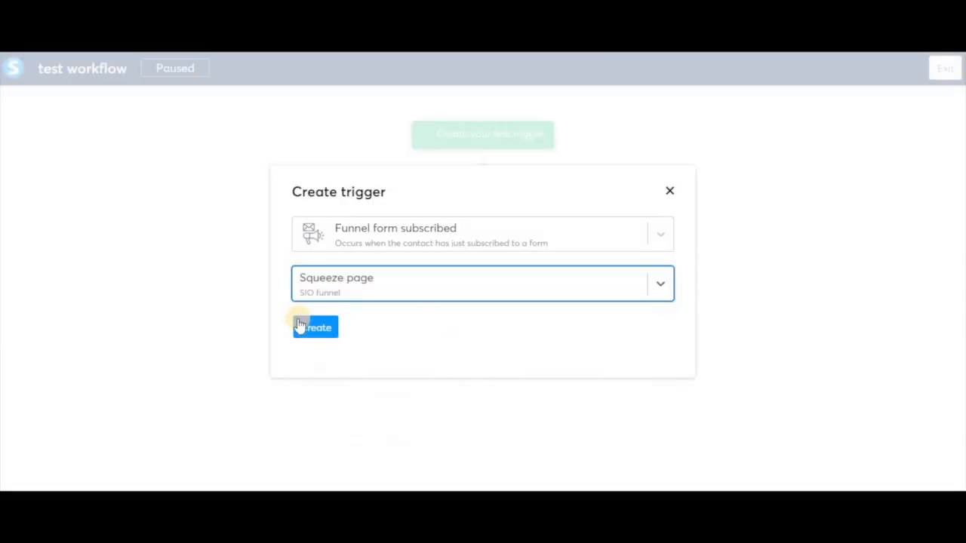
left_click(316, 329)
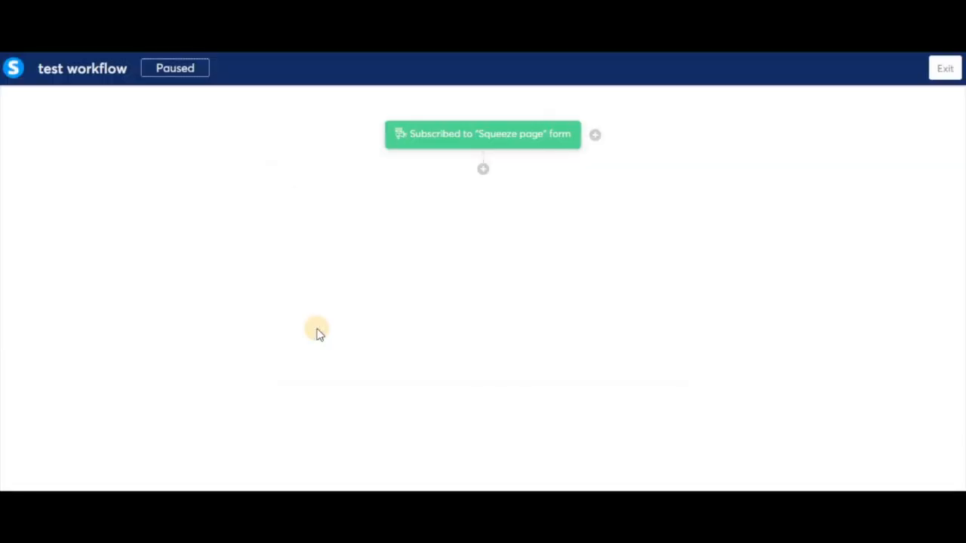
left_click(595, 138)
left_click(521, 232)
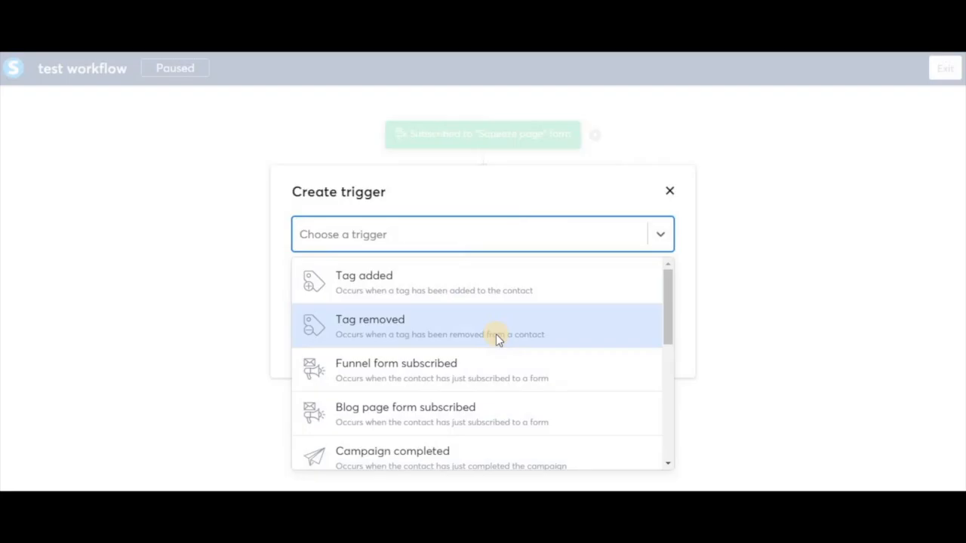
scroll(507, 398, "down", 3)
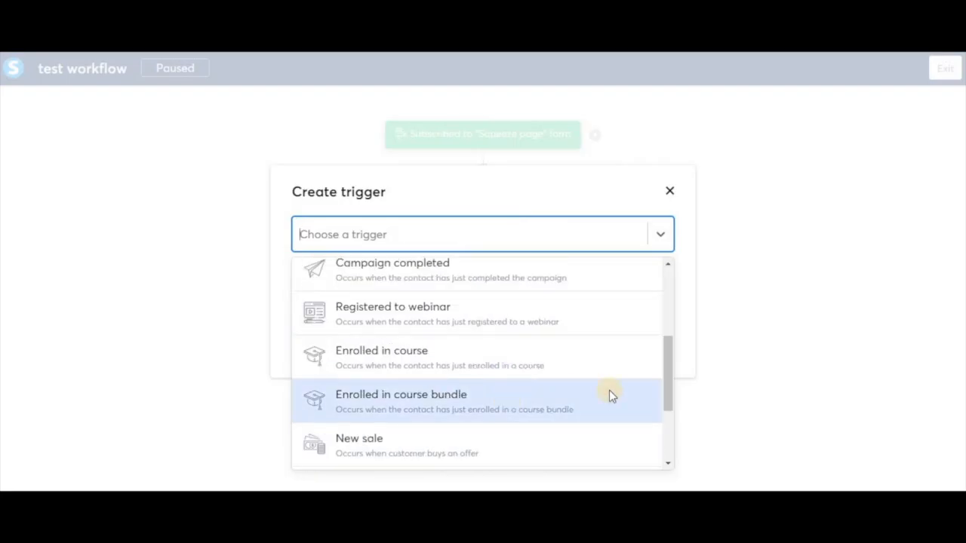
left_click(785, 332)
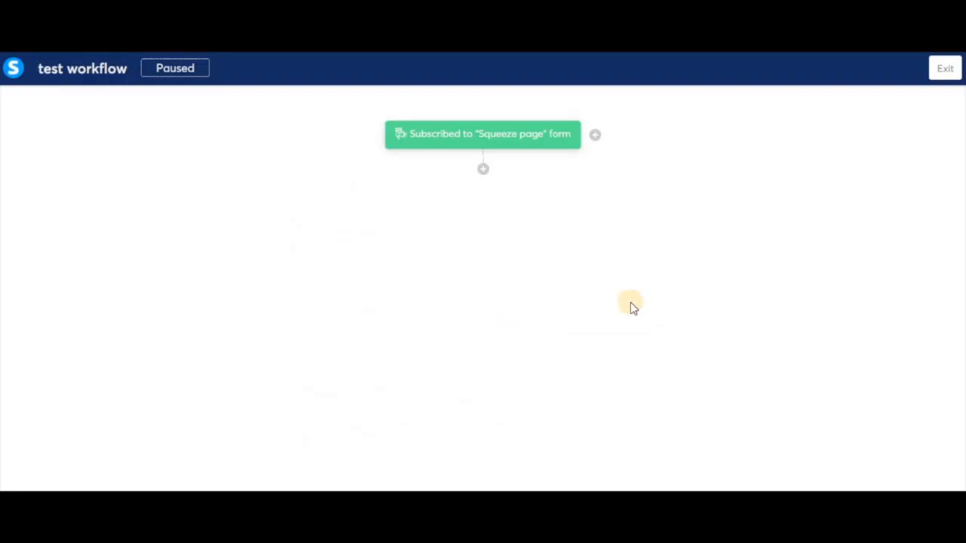
Add an Apply a tag action below the trigger using the tag "tag example 1"
left_click(483, 169)
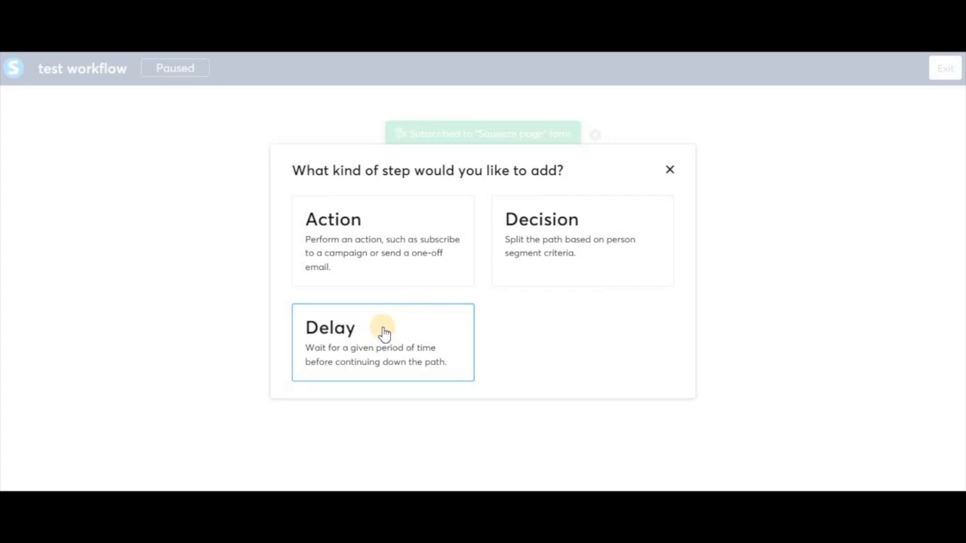
left_click(371, 223)
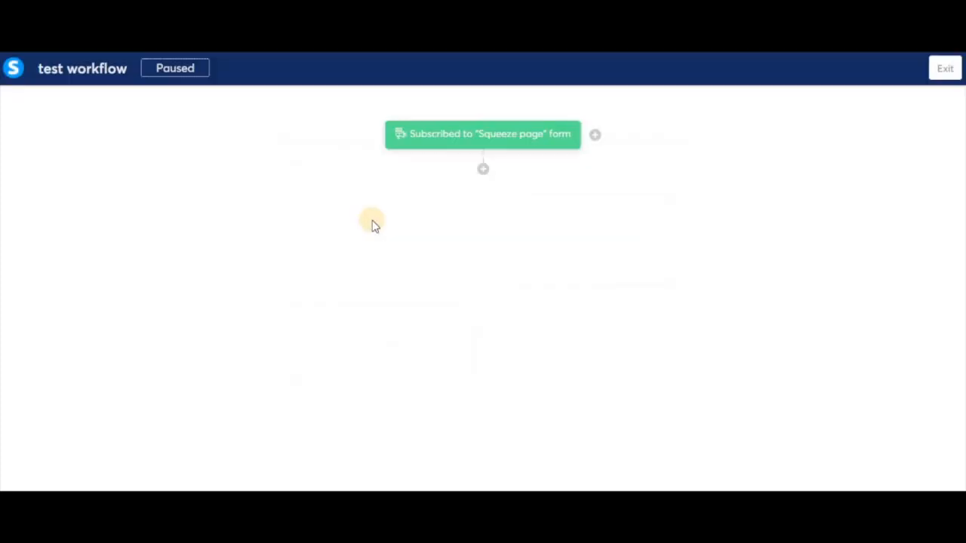
left_click(660, 236)
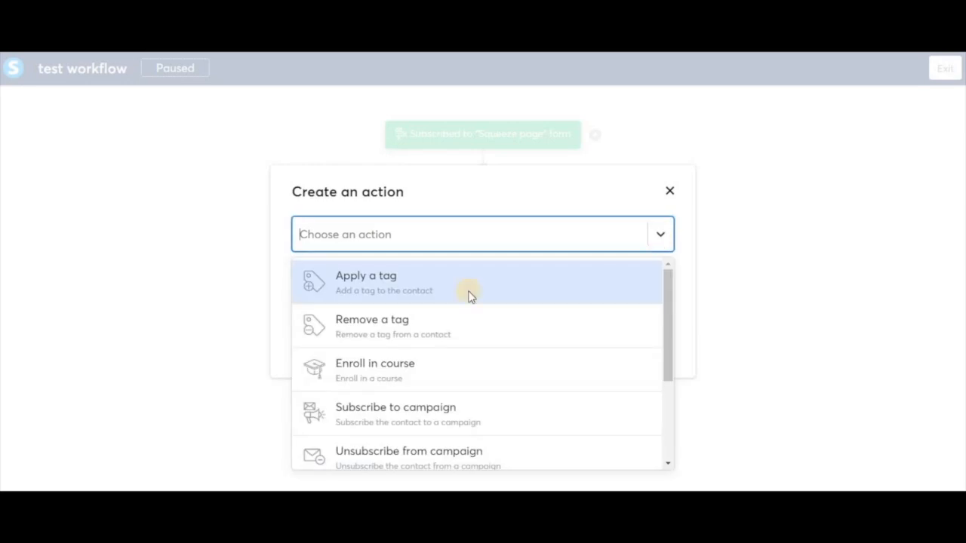
left_click(413, 286)
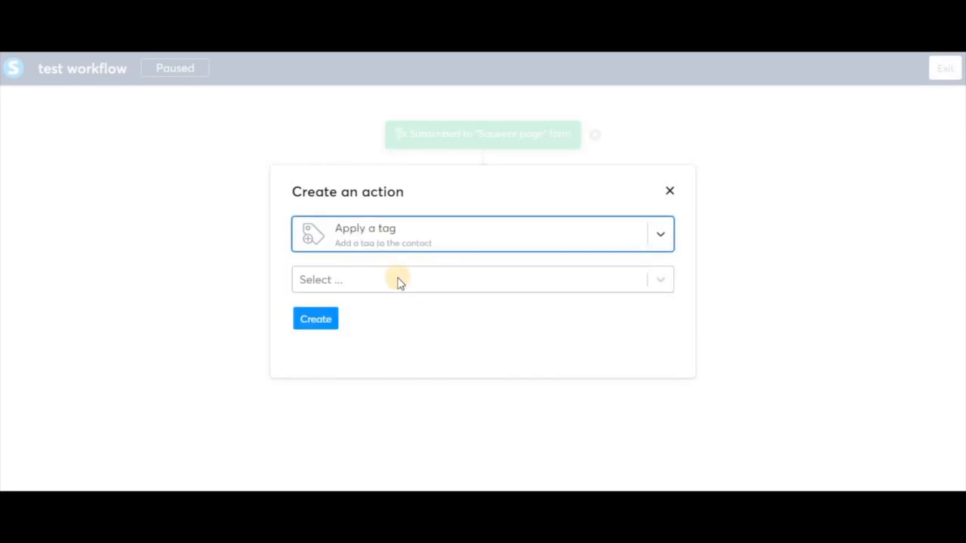
left_click(397, 278)
left_click(432, 317)
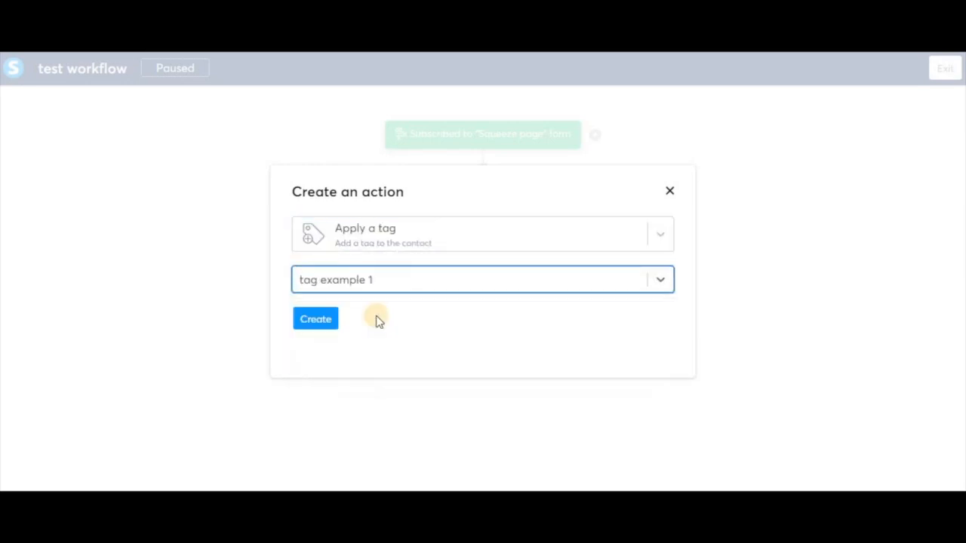
left_click(326, 320)
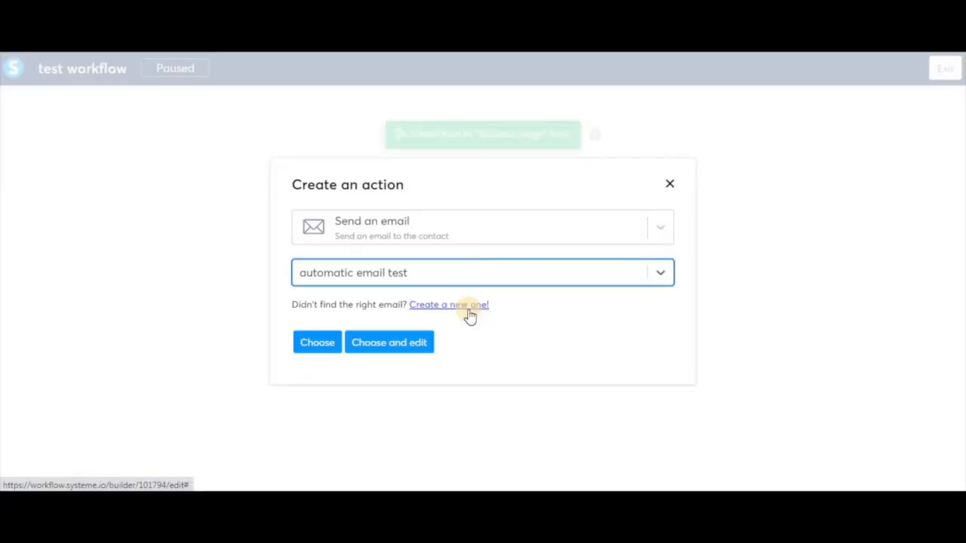
Add the action sending the "automatic email test" email, followed by a delay of 1 day
left_click(317, 344)
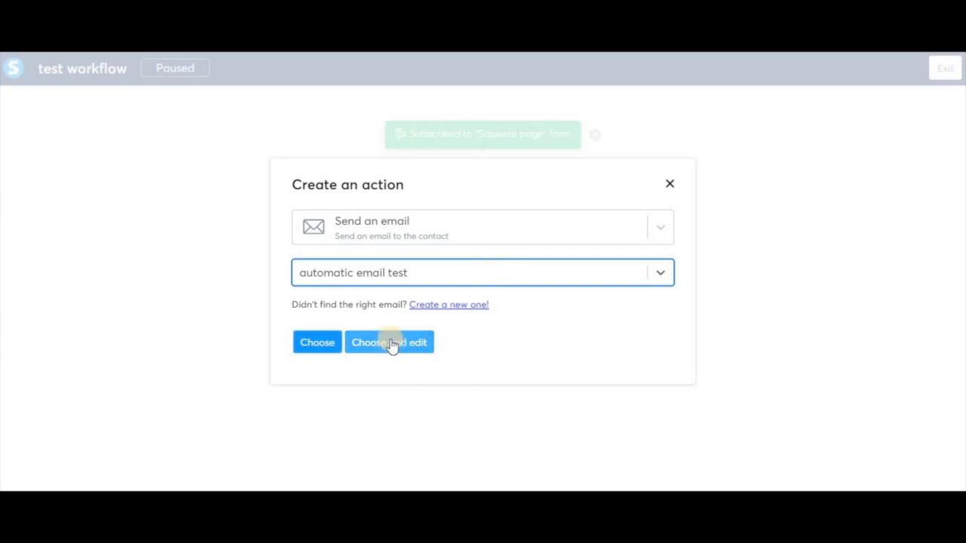
left_click(327, 341)
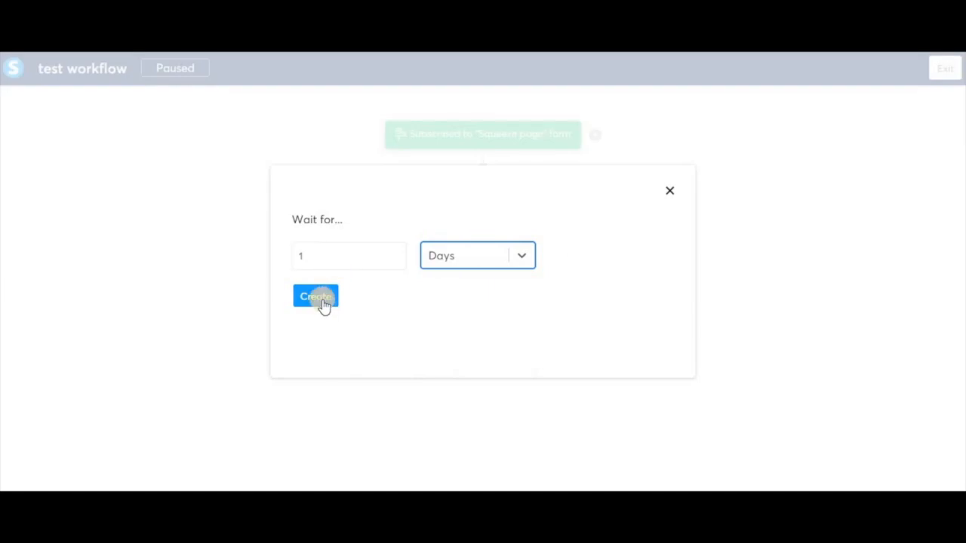
left_click(320, 298)
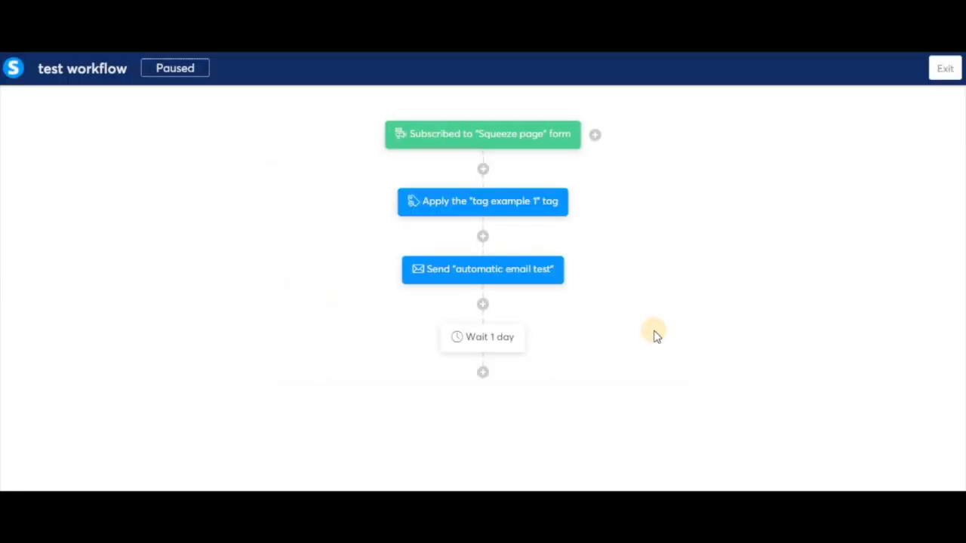
Add a Subscribe to campaign action for "test campaign" after the one-day delay
left_click(483, 373)
left_click(401, 244)
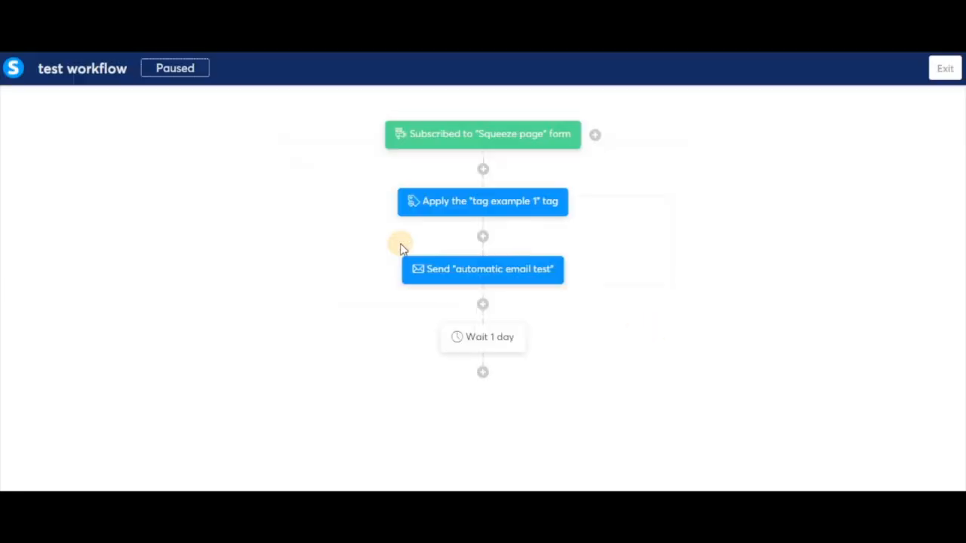
left_click(528, 235)
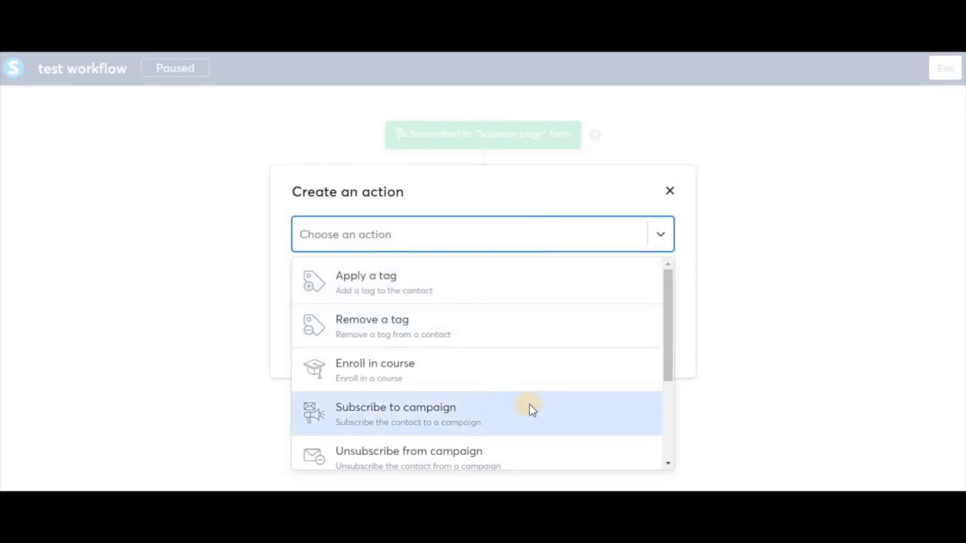
left_click(503, 411)
left_click(536, 283)
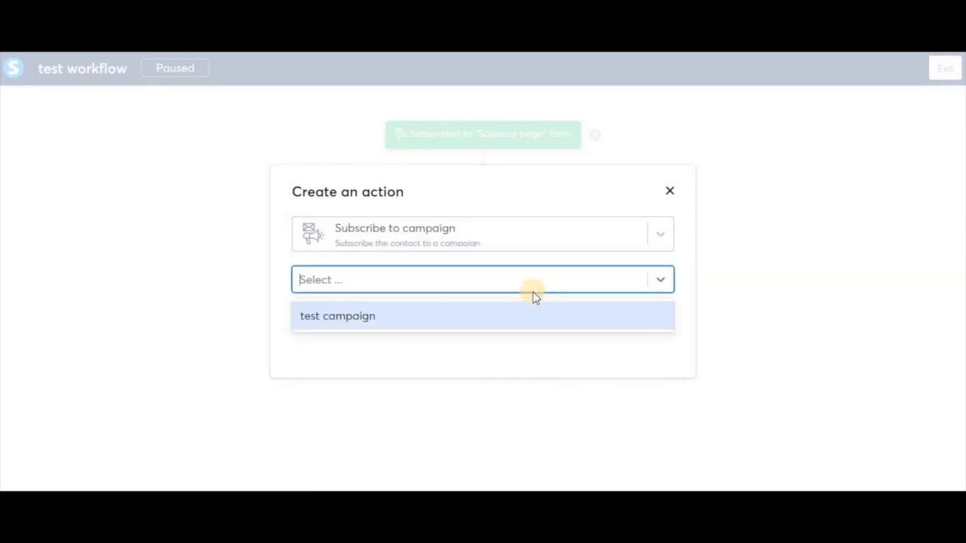
left_click(481, 321)
left_click(322, 323)
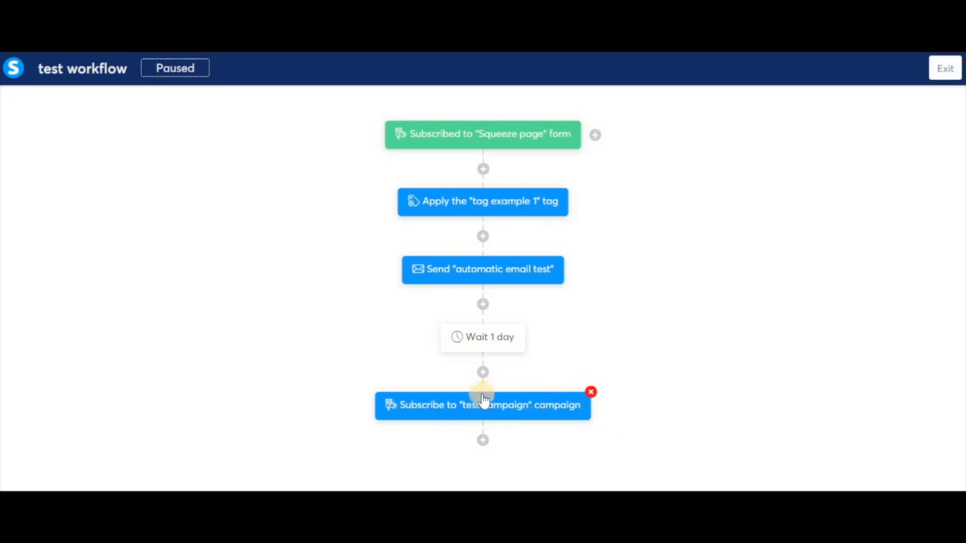
Add another delay of 1 day after the campaign subscription step
left_click(484, 439)
left_click(384, 330)
left_click(522, 256)
left_click(487, 294)
left_click(330, 299)
Add a decision at the end of the workflow with the Tag filter, Contact tagged with "tag example 2"
scroll(518, 430, "down", 1)
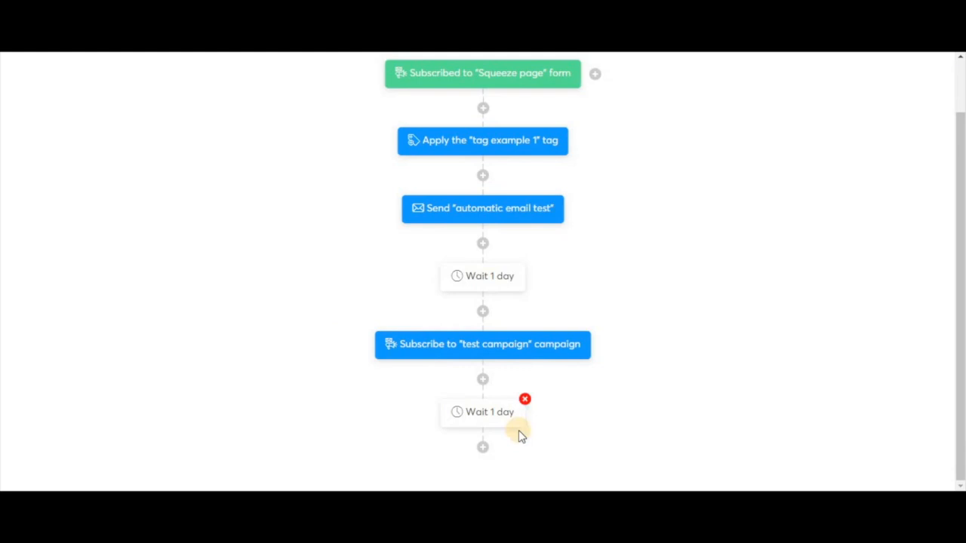
left_click(483, 448)
left_click(537, 268)
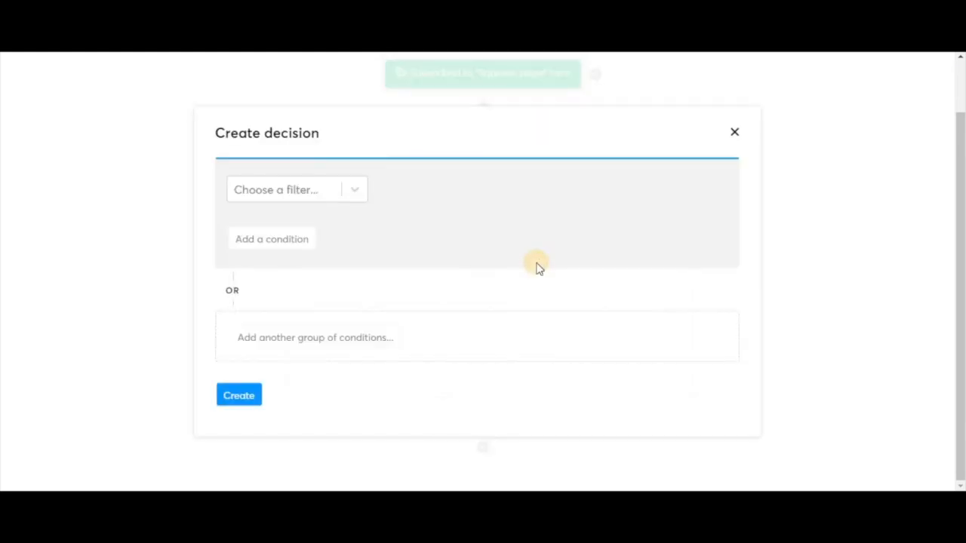
left_click(347, 190)
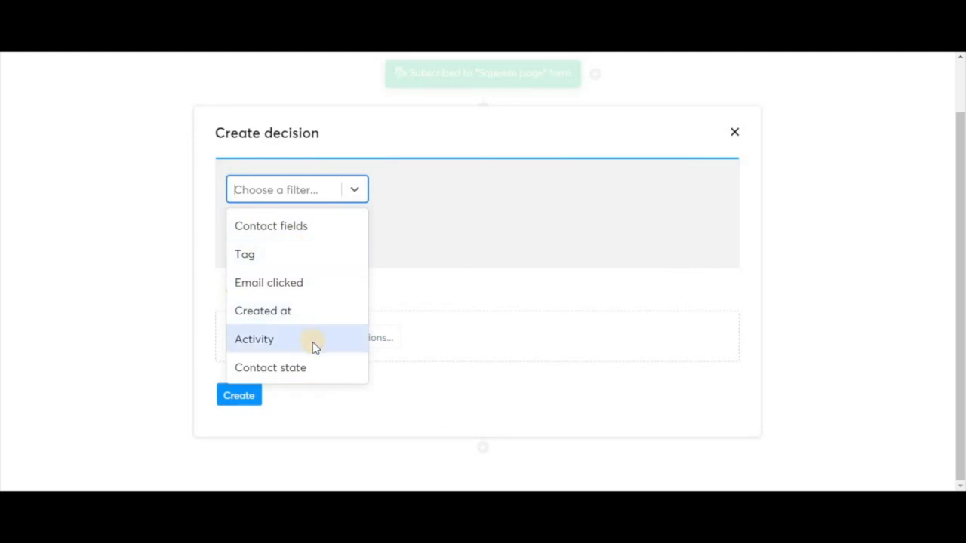
left_click(281, 256)
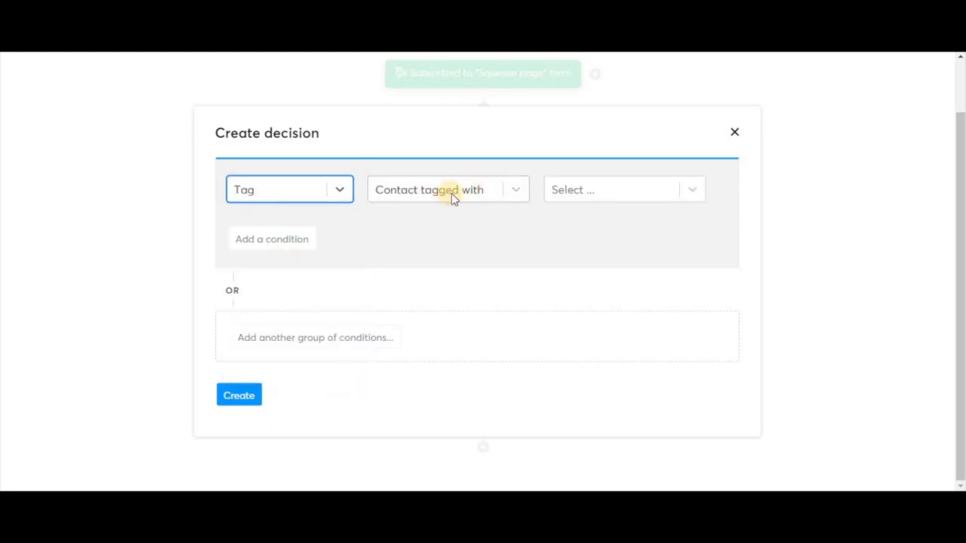
left_click(702, 190)
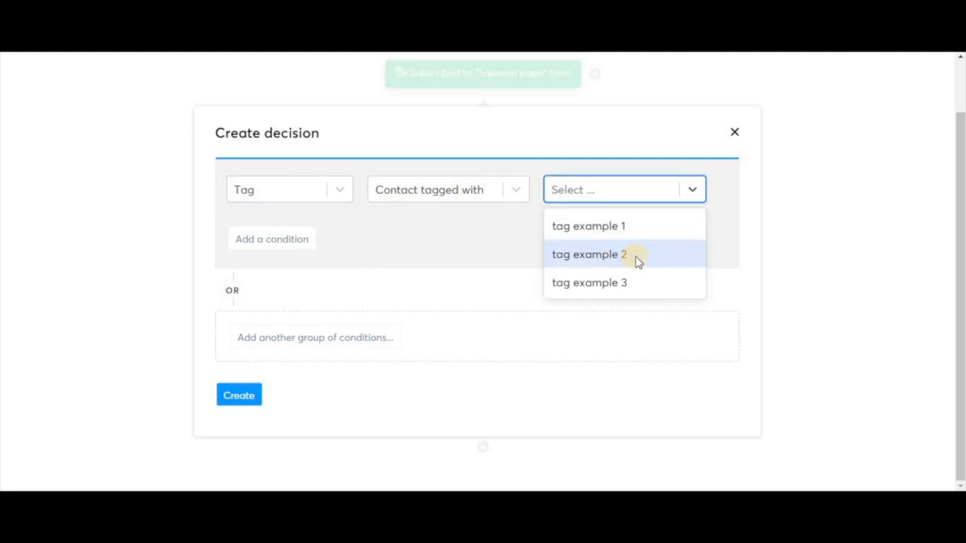
left_click(638, 260)
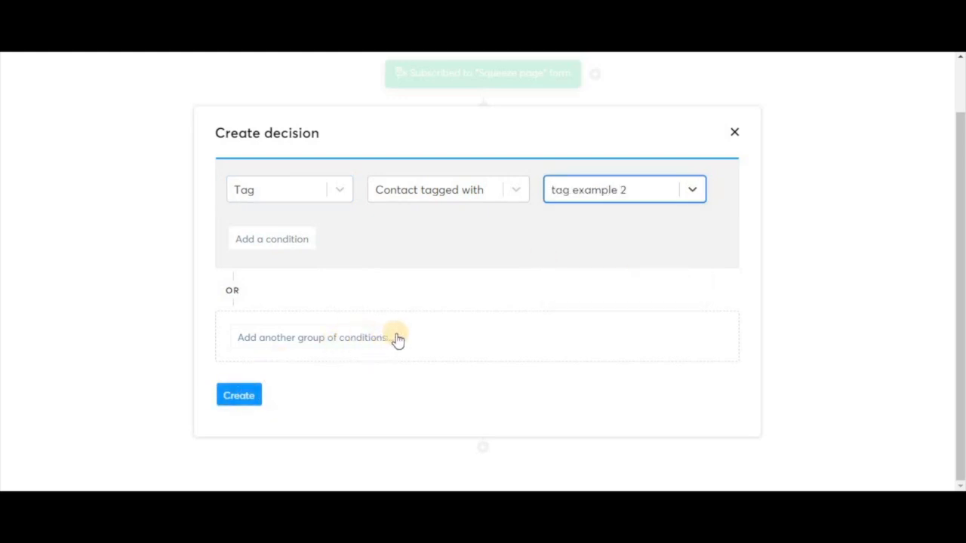
left_click(244, 397)
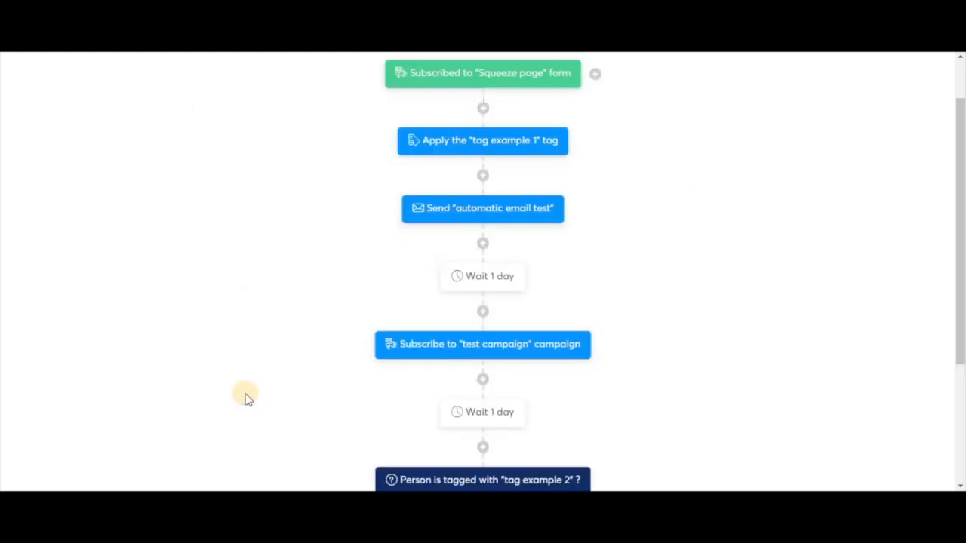
Add an Unsubscribe from campaign action for "test campaign" on the Yes branch of the tag decision
scroll(300, 400, "down", 3)
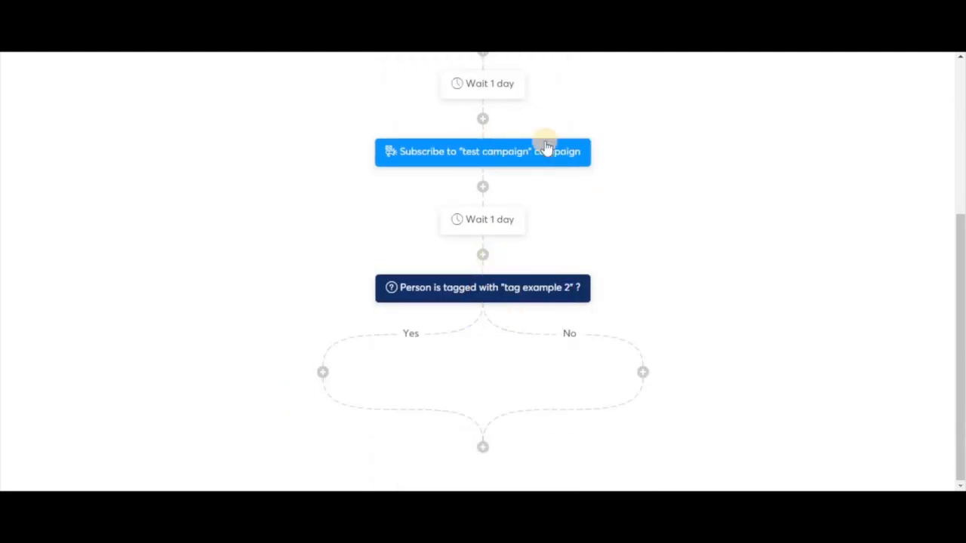
mouse_move(537, 160)
left_click(323, 371)
left_click(388, 270)
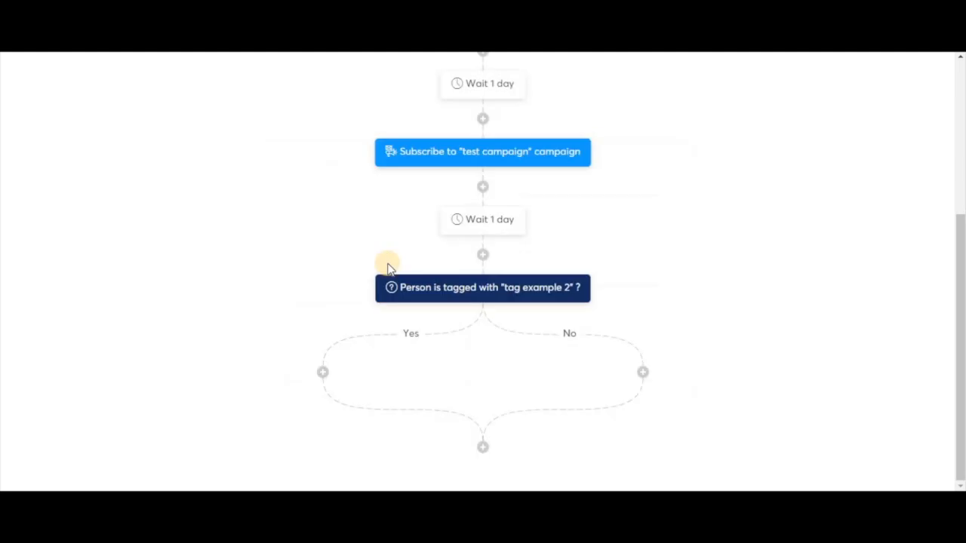
left_click(497, 244)
left_click(438, 446)
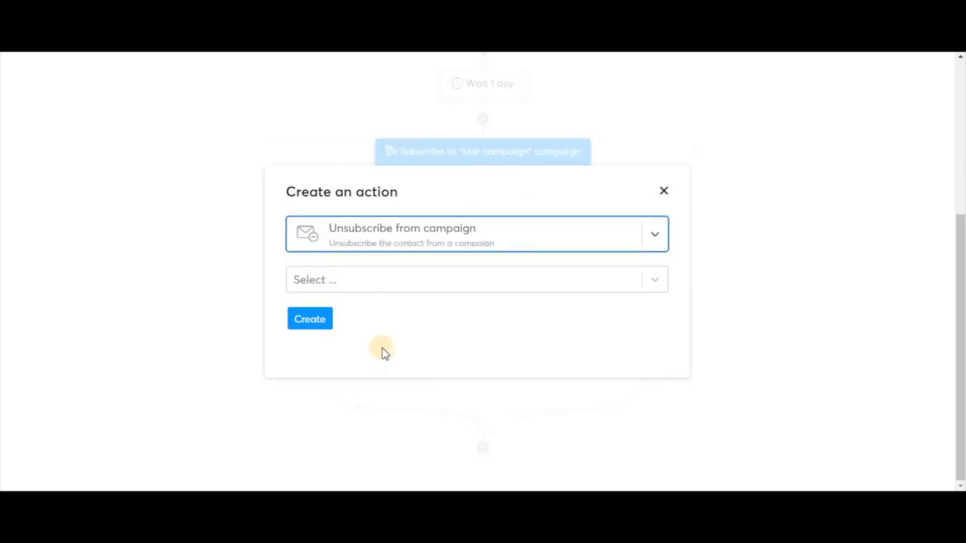
left_click(526, 287)
left_click(448, 317)
left_click(317, 326)
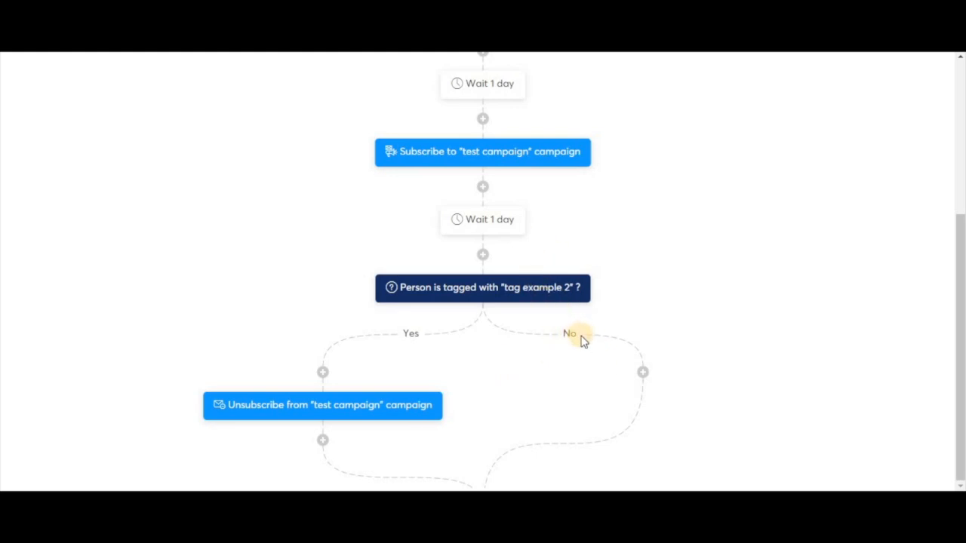
Add a delay of 1 day on the No branch of the tag decision
left_click(642, 372)
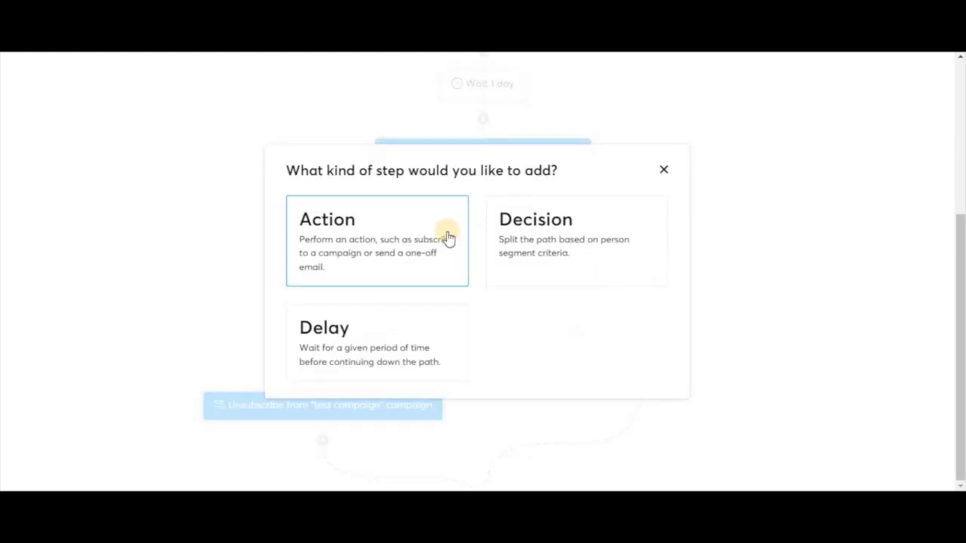
left_click(395, 340)
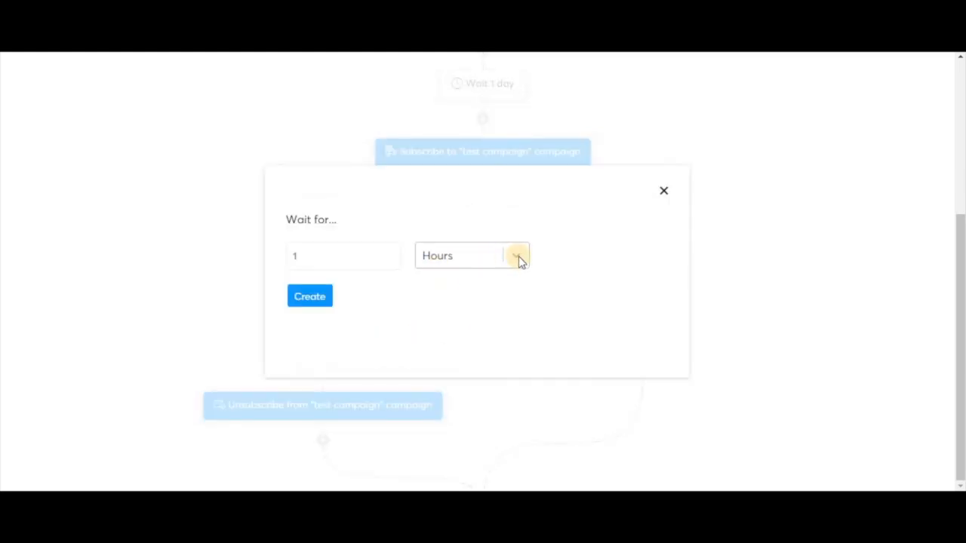
left_click(516, 258)
left_click(466, 292)
left_click(318, 296)
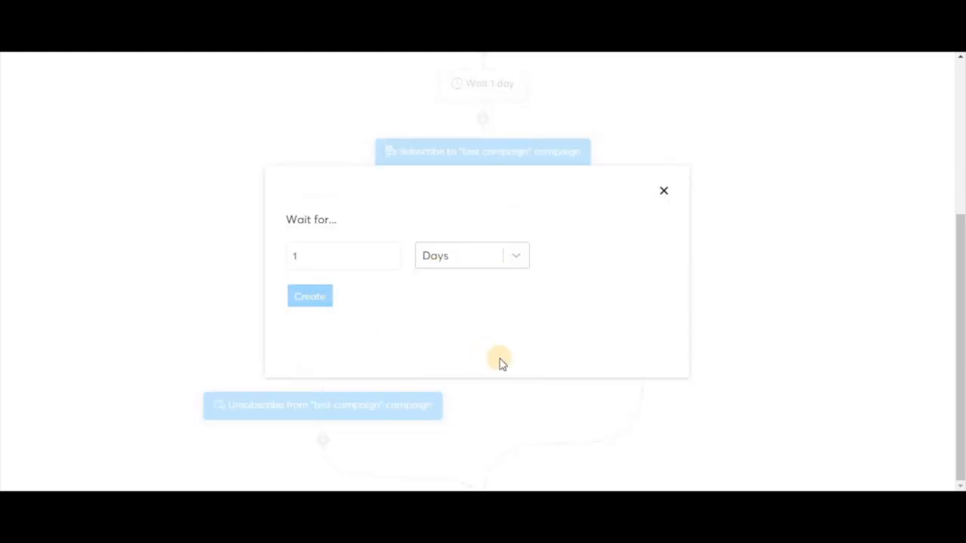
Add a second decision after the No branch's delay with the Tag filter, Contact tagged with "tag example 2"
scroll(500, 363, "down", 1)
left_click(642, 372)
key("Escape")
left_click(350, 190)
left_click(280, 255)
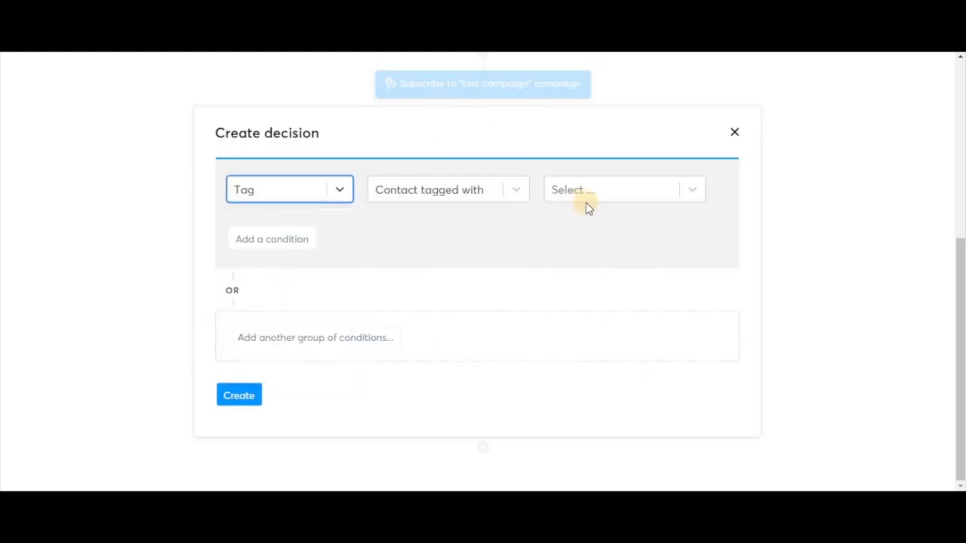
left_click(633, 203)
left_click(626, 252)
left_click(233, 397)
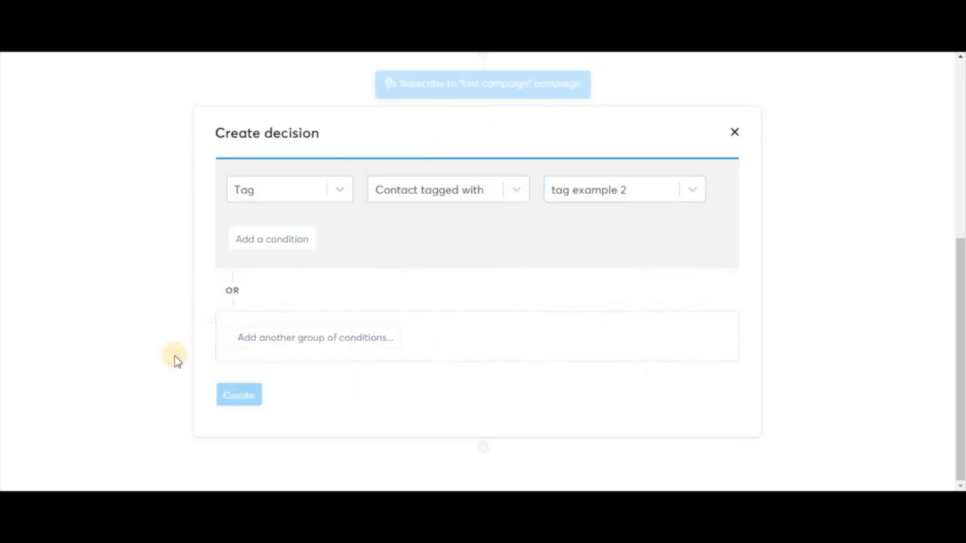
Add an Unsubscribe from campaign action for "test campaign" on the second decision's Yes branch
scroll(171, 358, "down", 2)
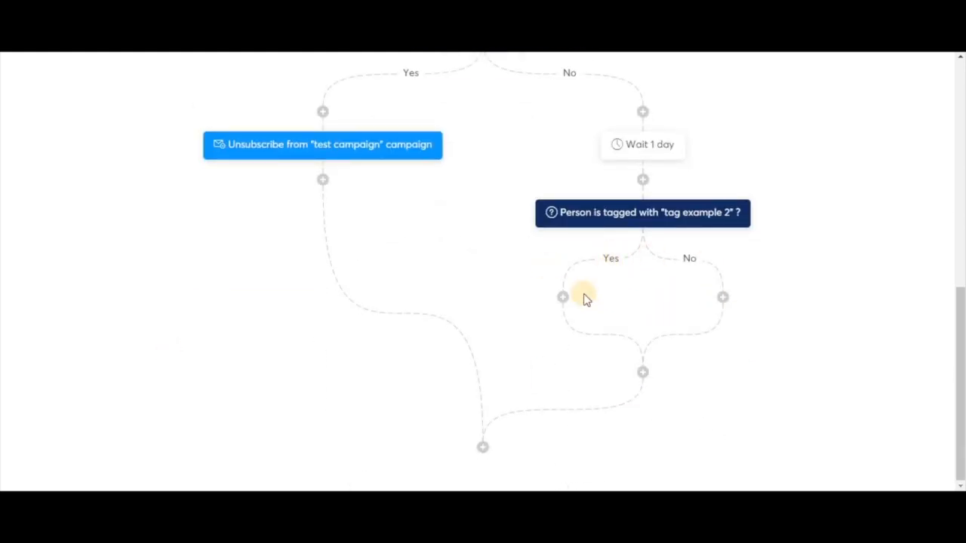
left_click(564, 298)
left_click(414, 252)
left_click(423, 245)
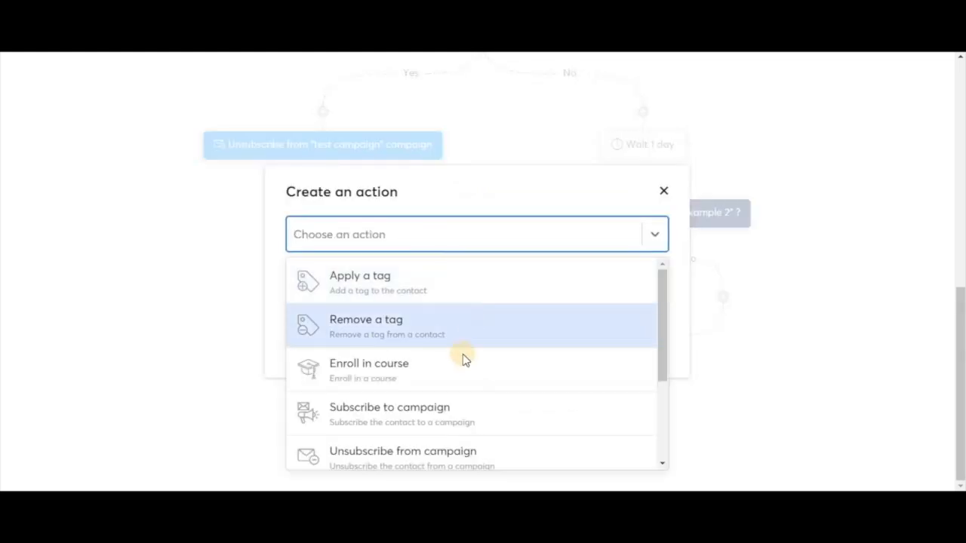
left_click(467, 455)
left_click(502, 279)
left_click(460, 318)
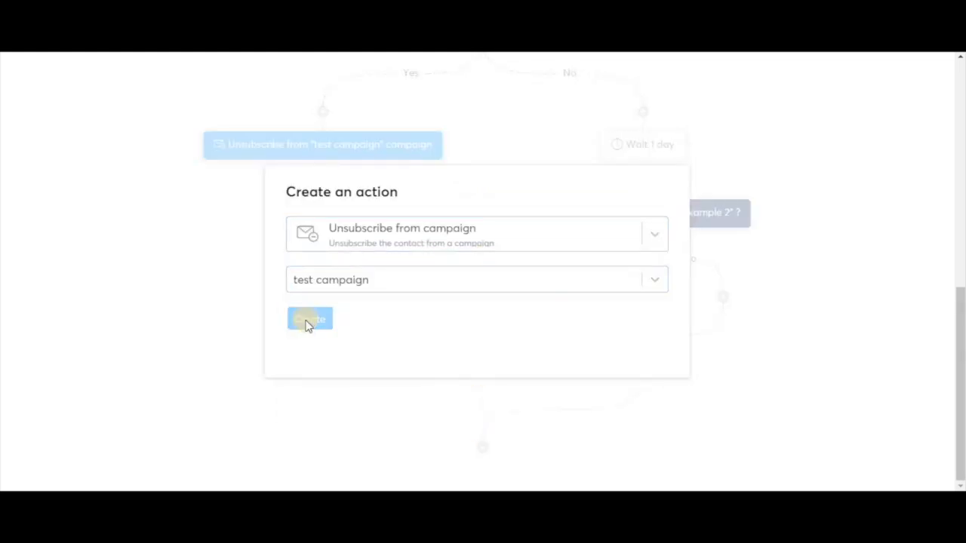
left_click(307, 319)
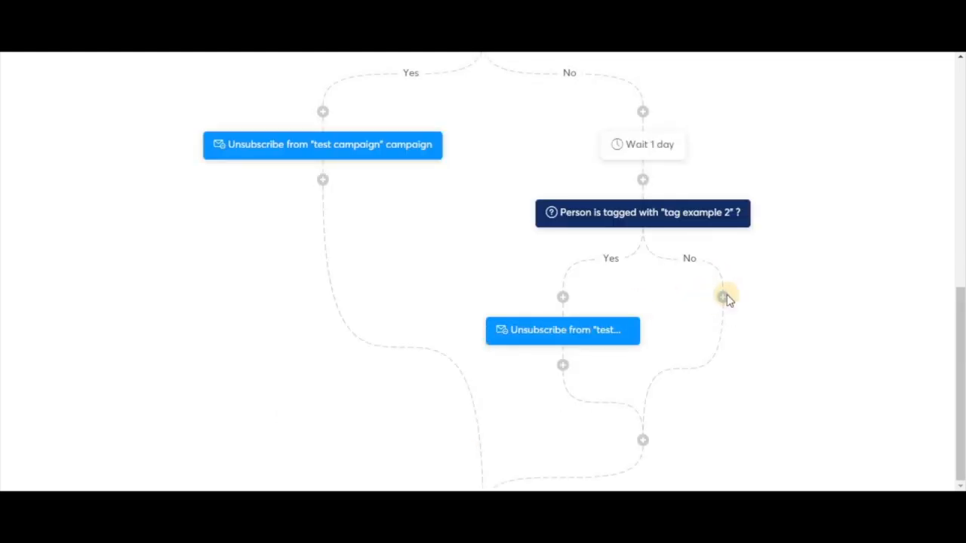
Add a delay of 1 day on the second decision's No branch
left_click(723, 296)
left_click(369, 335)
left_click(517, 261)
left_click(453, 291)
left_click(316, 302)
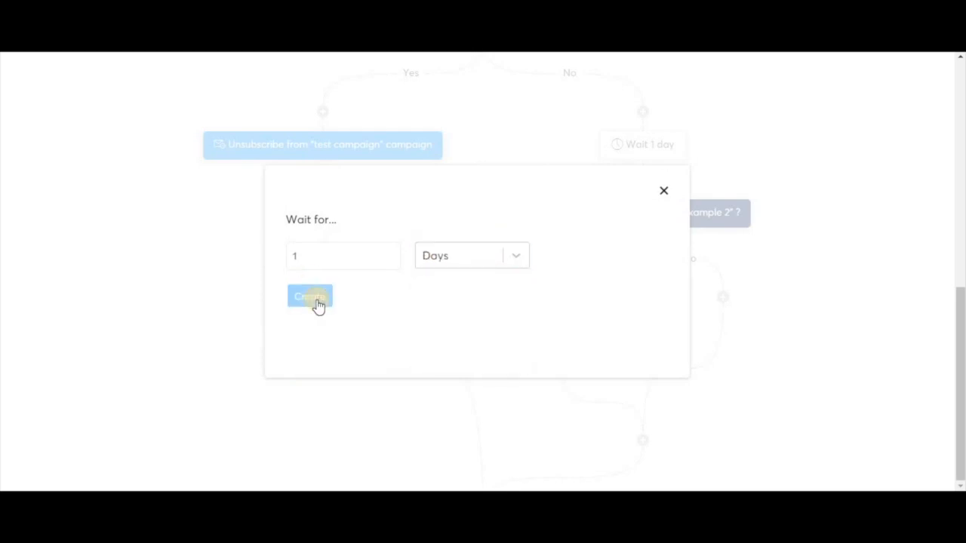
Add an Unsubscribe from campaign action for "test campaign" after the delay on the second decision's No branch
left_click(722, 297)
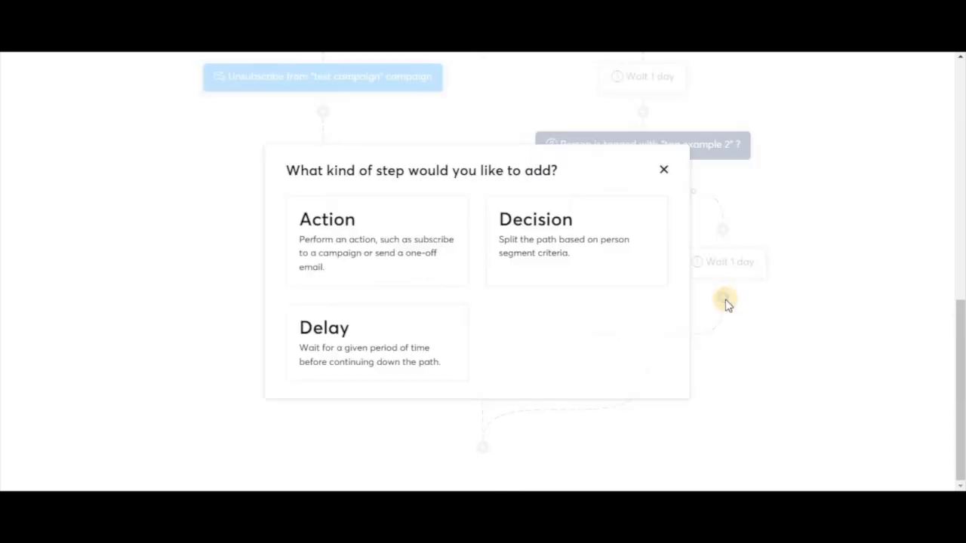
left_click(370, 238)
left_click(401, 243)
left_click(427, 446)
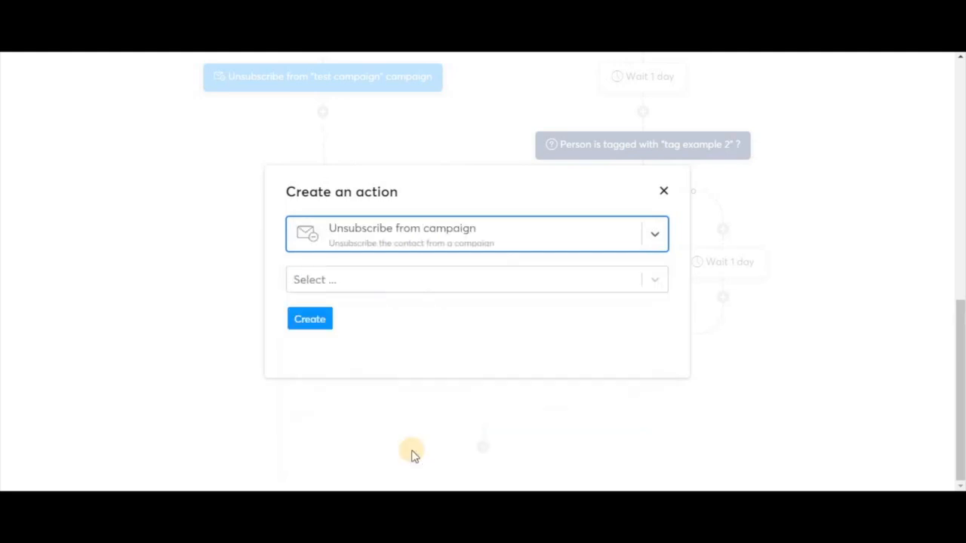
left_click(428, 286)
left_click(377, 312)
left_click(320, 319)
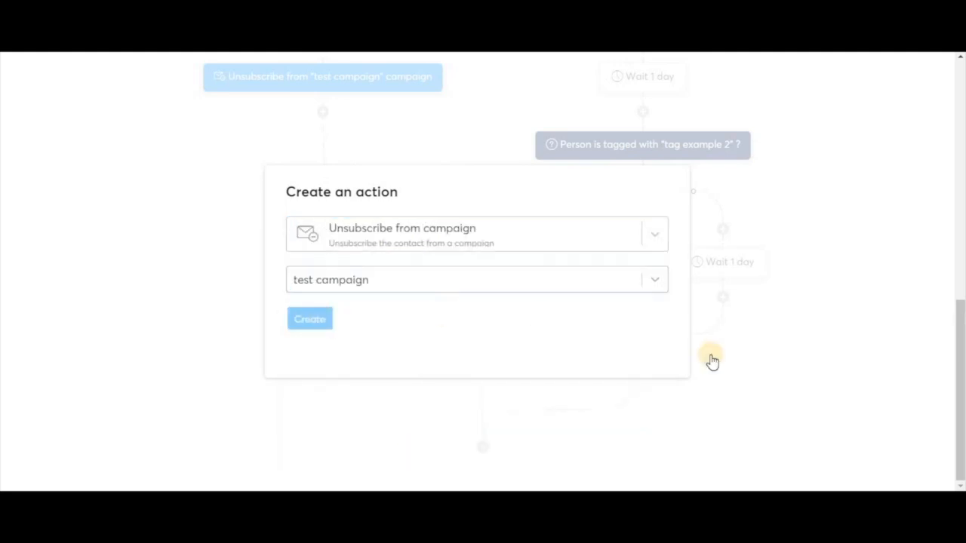
Add a Send an email action with "automatic email test" after the unsubscribe action on the second decision's No branch
left_click(722, 365)
left_click(450, 254)
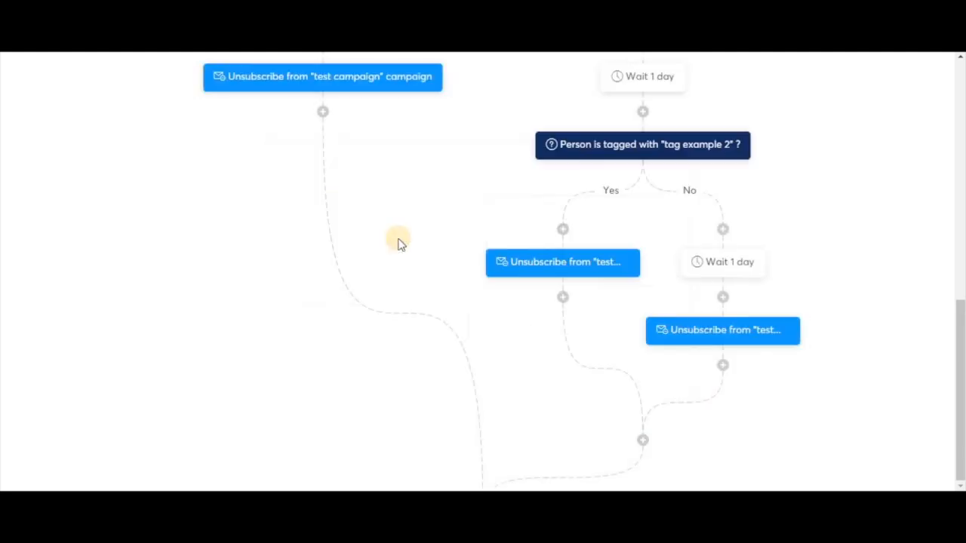
left_click(475, 235)
scroll(460, 404, "down", 2)
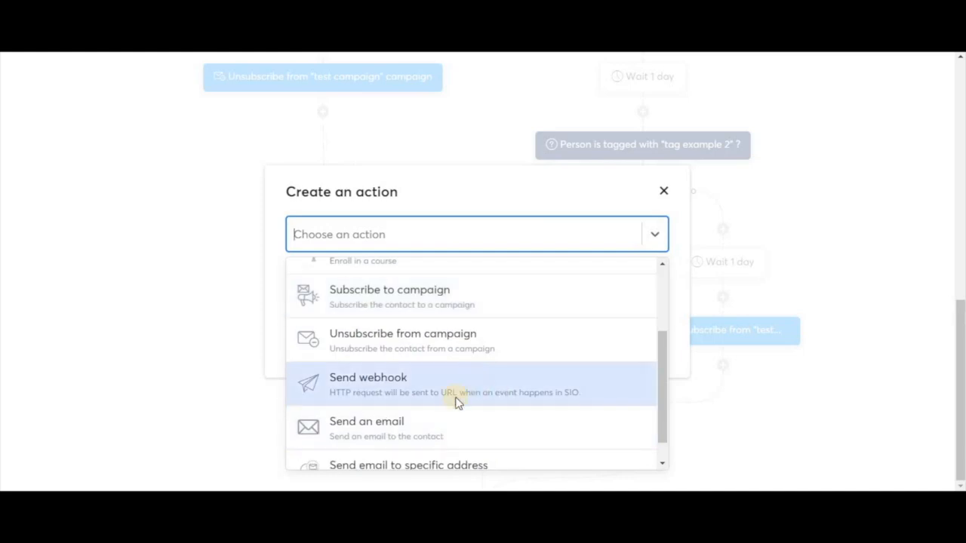
left_click(417, 432)
left_click(507, 275)
left_click(508, 273)
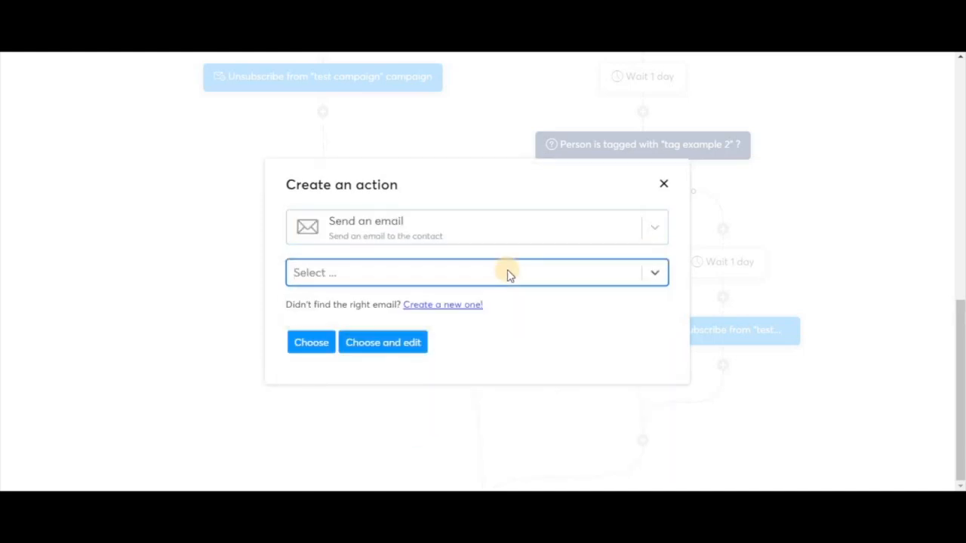
left_click(597, 278)
left_click(459, 308)
left_click(309, 352)
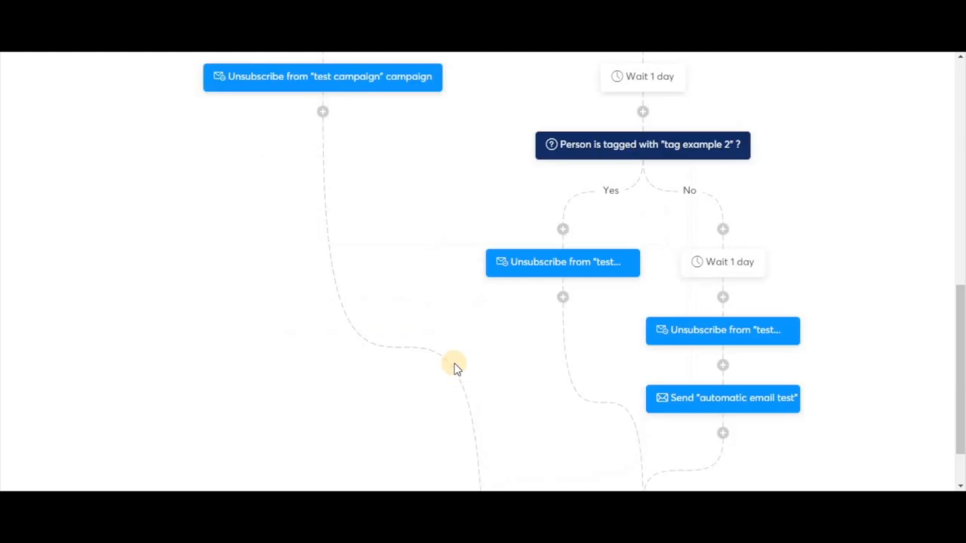
Exit the workflow editor and activate "test workflow" in the workflows list, confirming the activation
scroll(611, 365, "down", 1)
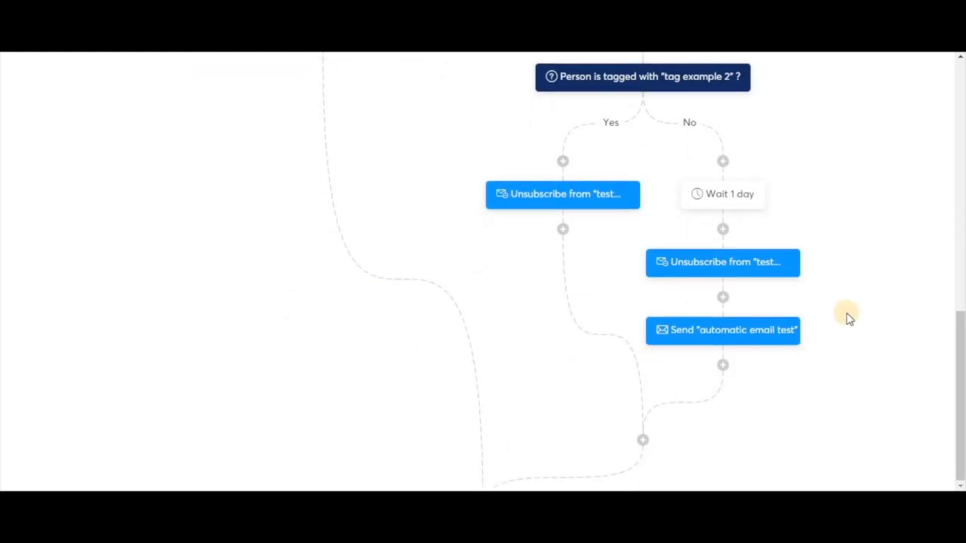
scroll(847, 317, "up", 5)
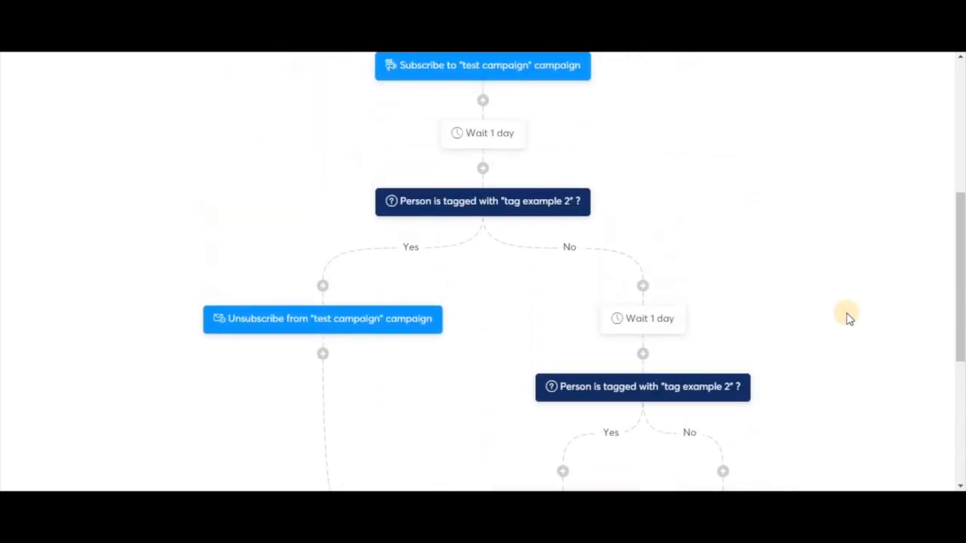
scroll(847, 317, "up", 5)
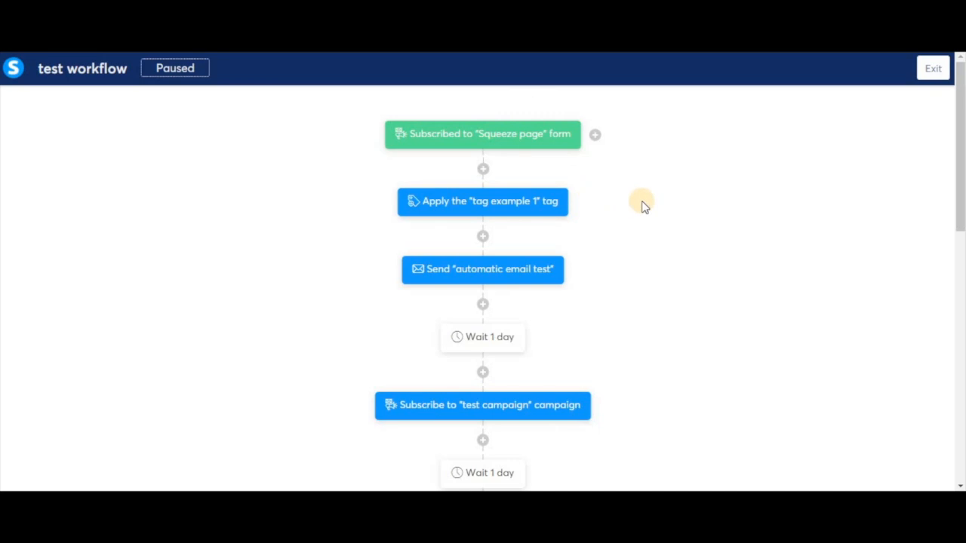
left_click(930, 69)
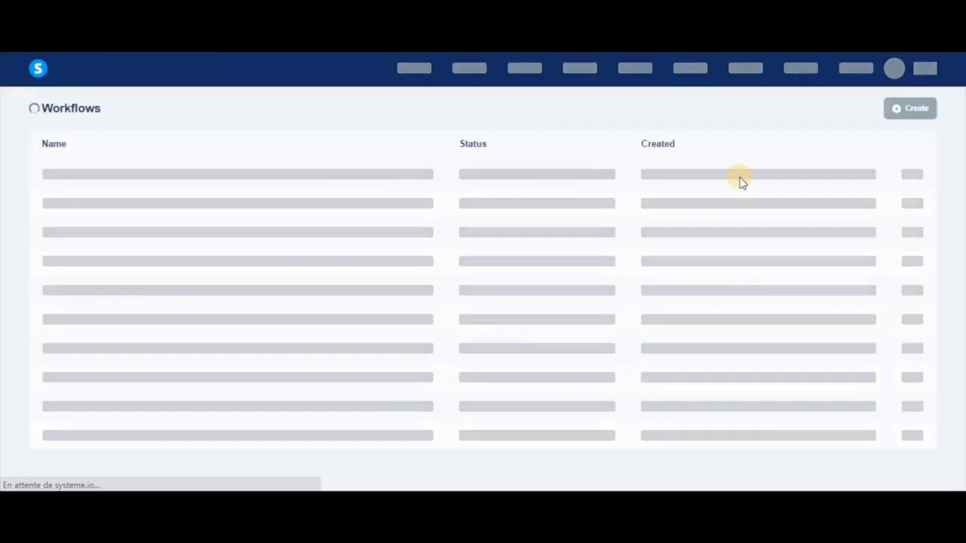
left_click(911, 178)
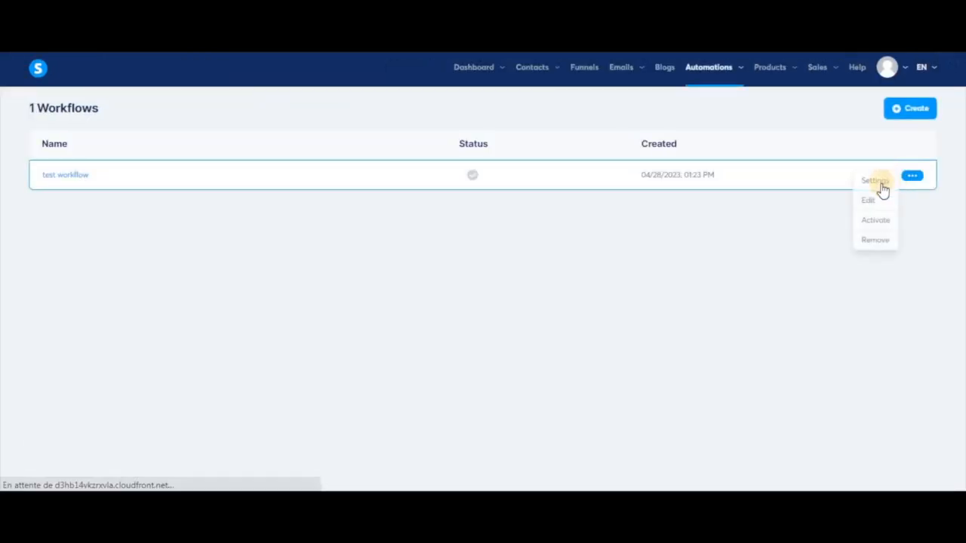
left_click(873, 220)
left_click(384, 311)
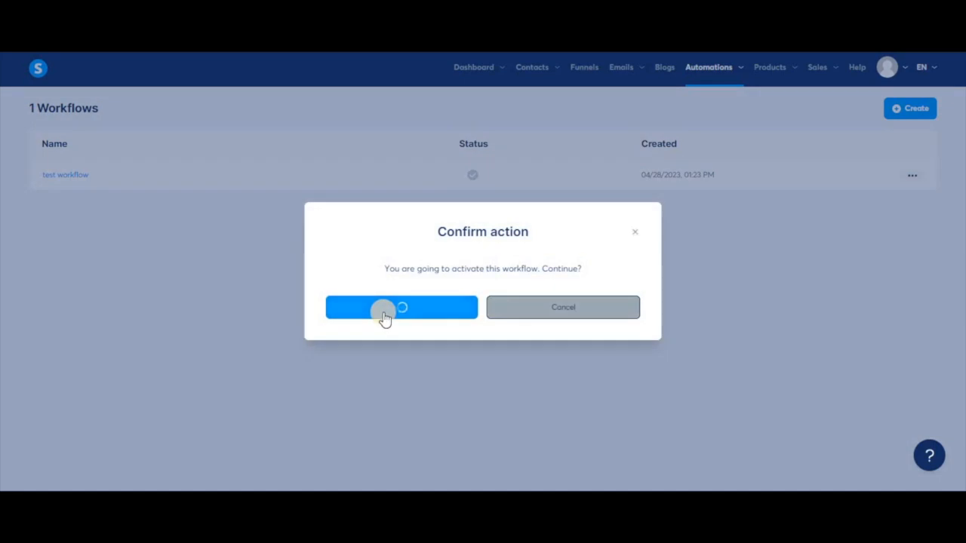
View the settings of "test workflow" and close them without saving
left_click(911, 175)
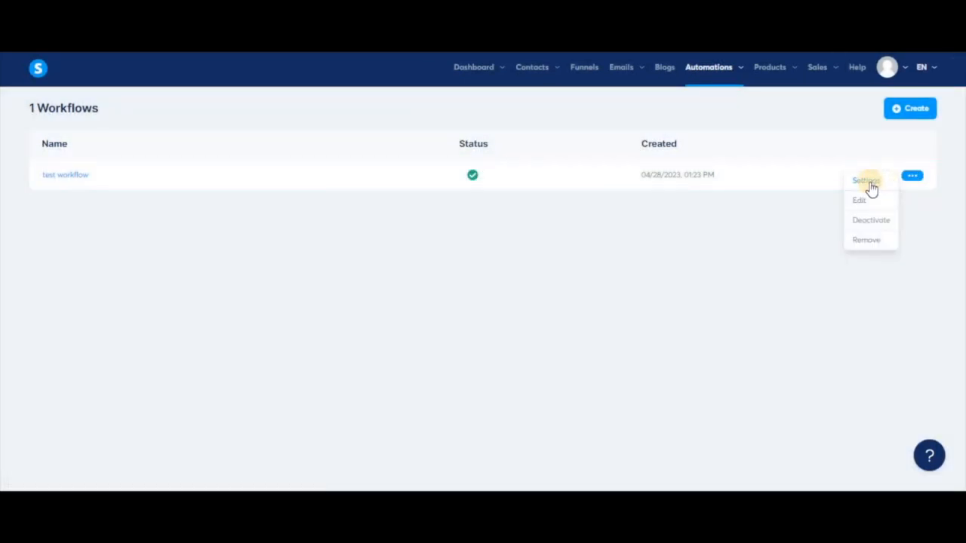
left_click(869, 182)
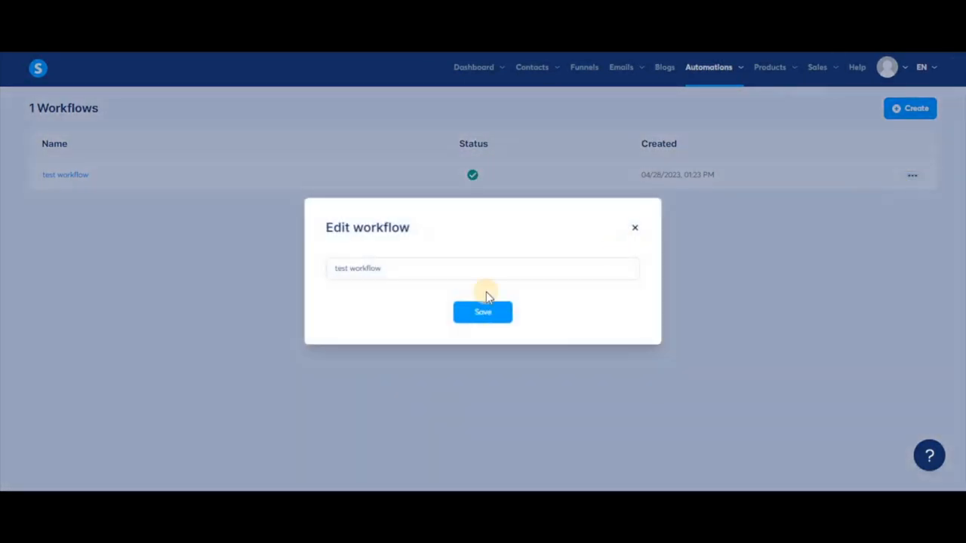
left_click(636, 229)
left_click(911, 175)
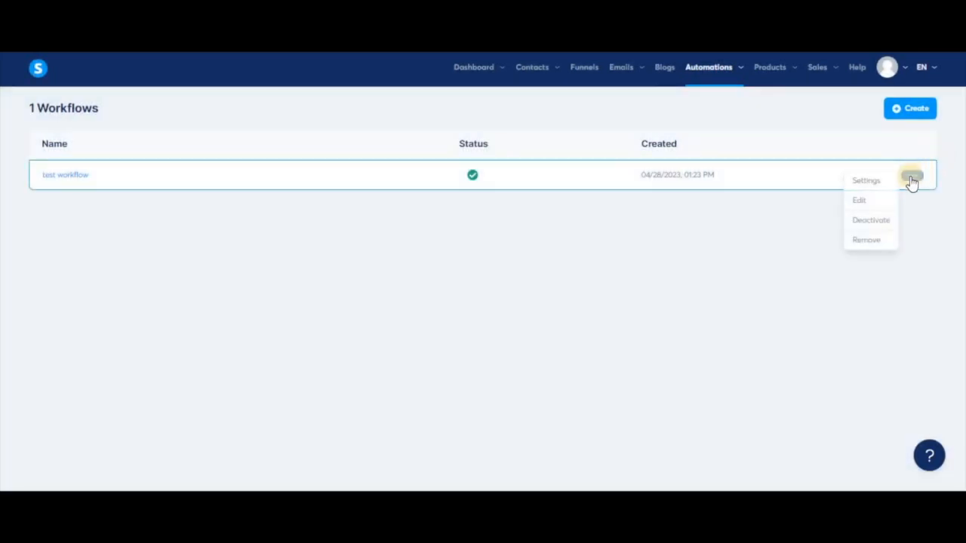
left_click(875, 243)
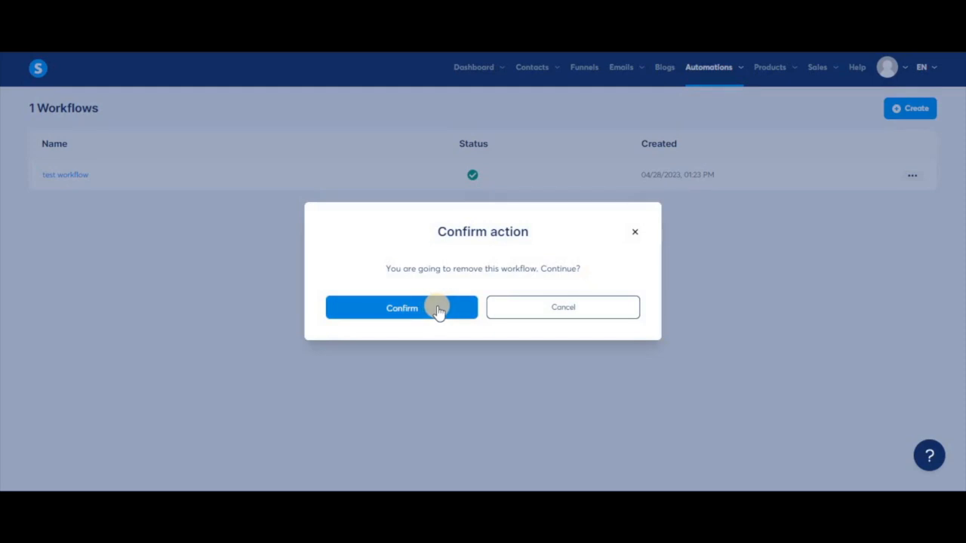
left_click(546, 409)
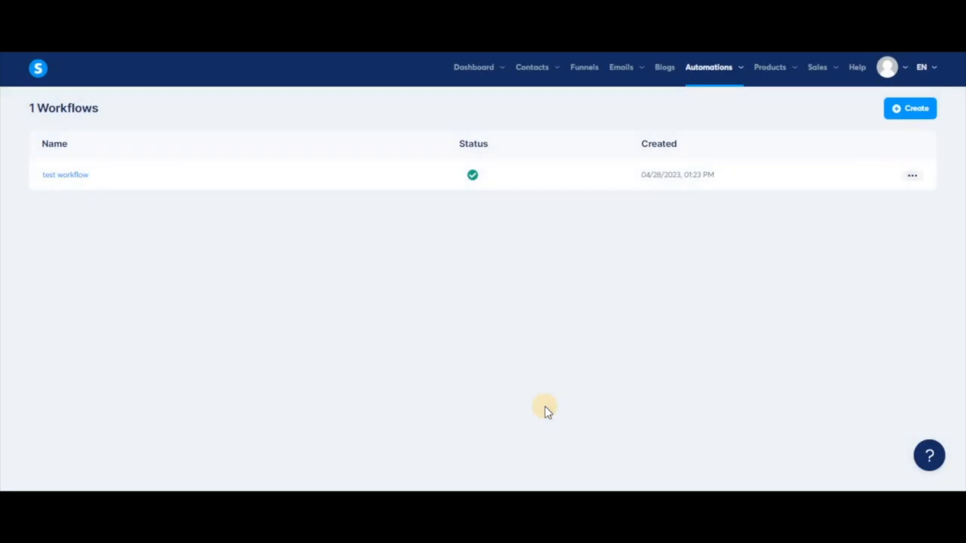